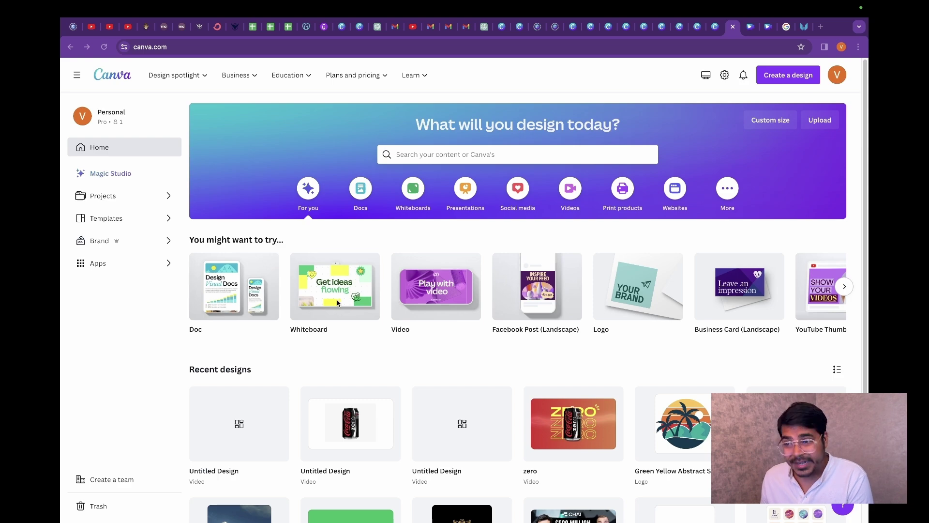
Create a blank video design and show the uploaded images in the sidebar.
{"action": "left_click", "coordinate": [844, 287]}
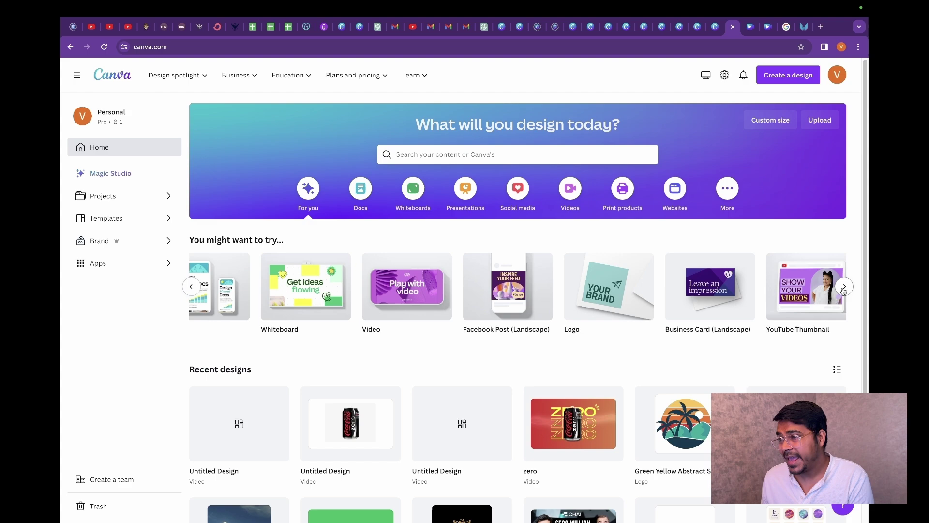
{"action": "left_click", "coordinate": [192, 286]}
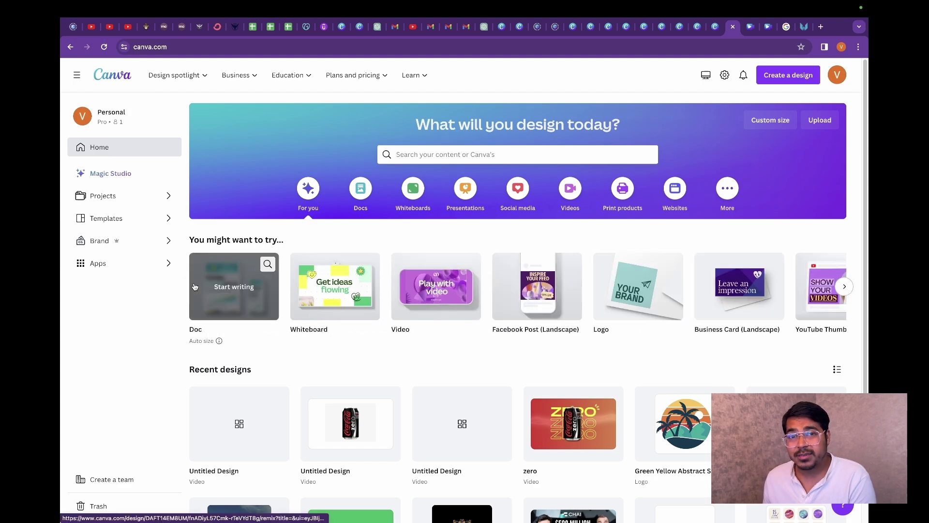
{"action": "left_click", "coordinate": [449, 303]}
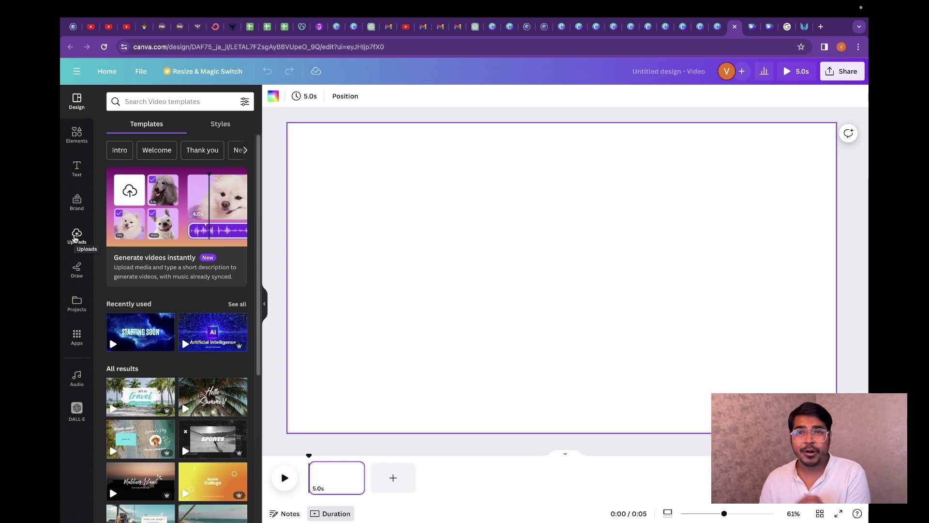
{"action": "left_click", "coordinate": [76, 235]}
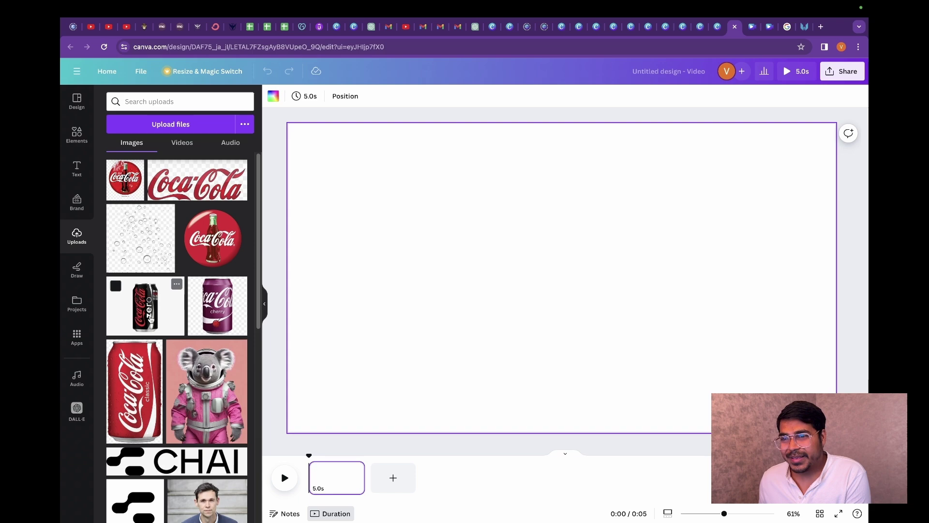
Add the Coca-Cola Zero can image to the page, then enlarge and recentre it.
{"action": "left_click", "coordinate": [145, 306]}
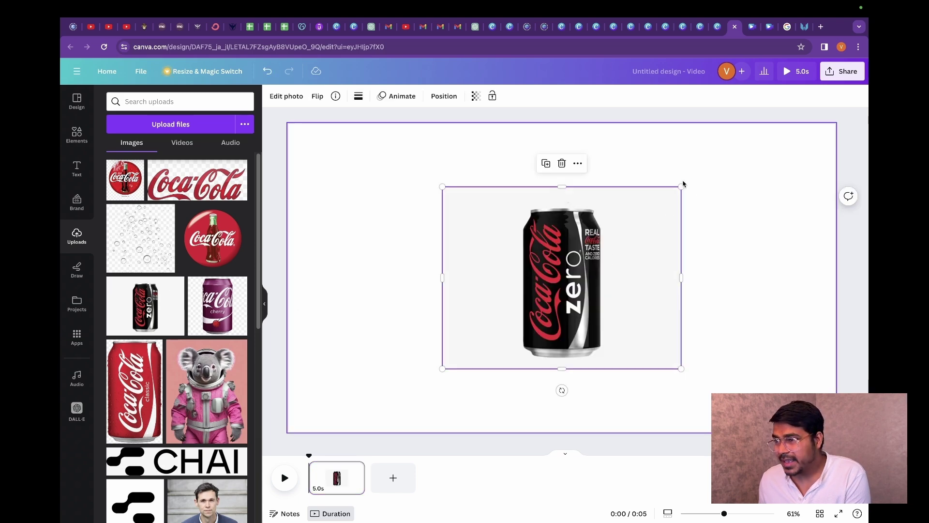
{"action": "double_click", "coordinate": [649, 248]}
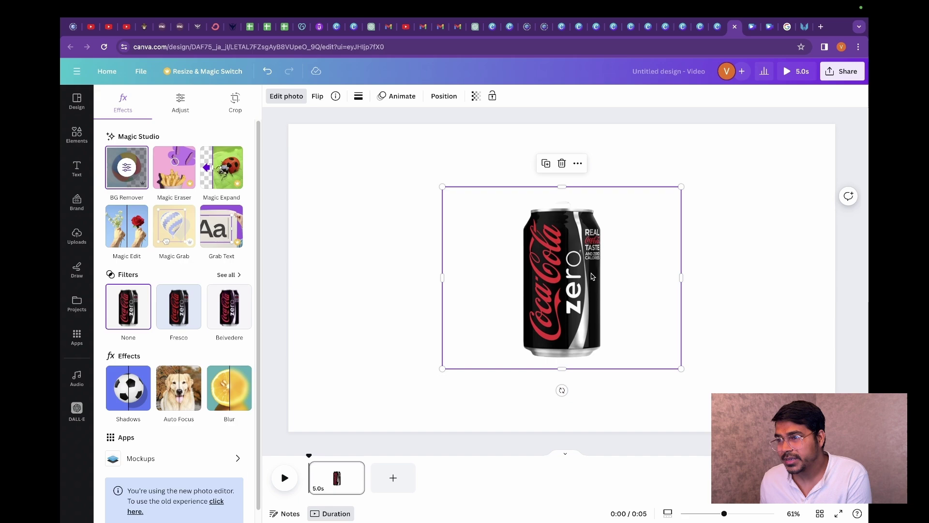
{"action": "left_click_drag", "start_coordinate": [680, 186], "coordinate": [752, 136]}
{"action": "left_click_drag", "start_coordinate": [595, 249], "coordinate": [557, 271]}
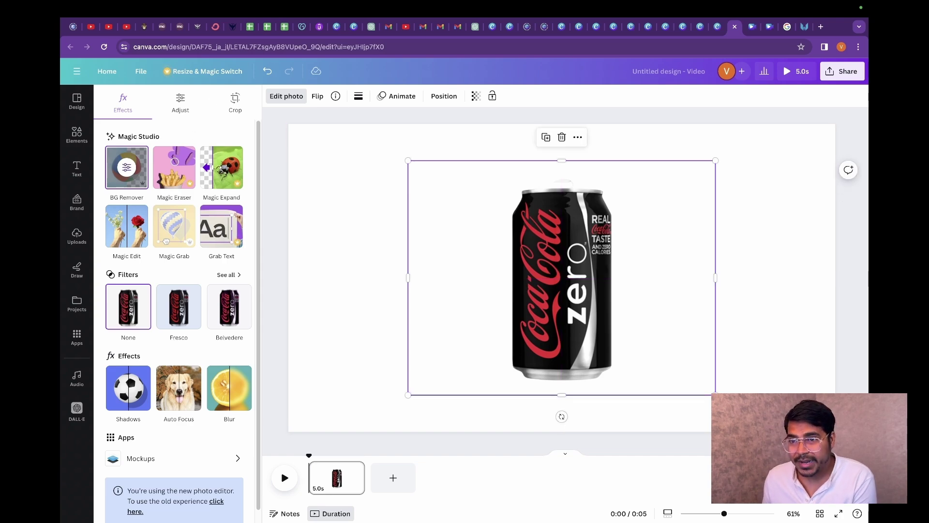
Add the SALE font combination and change its top line to ZERO.
{"action": "left_click", "coordinate": [76, 168]}
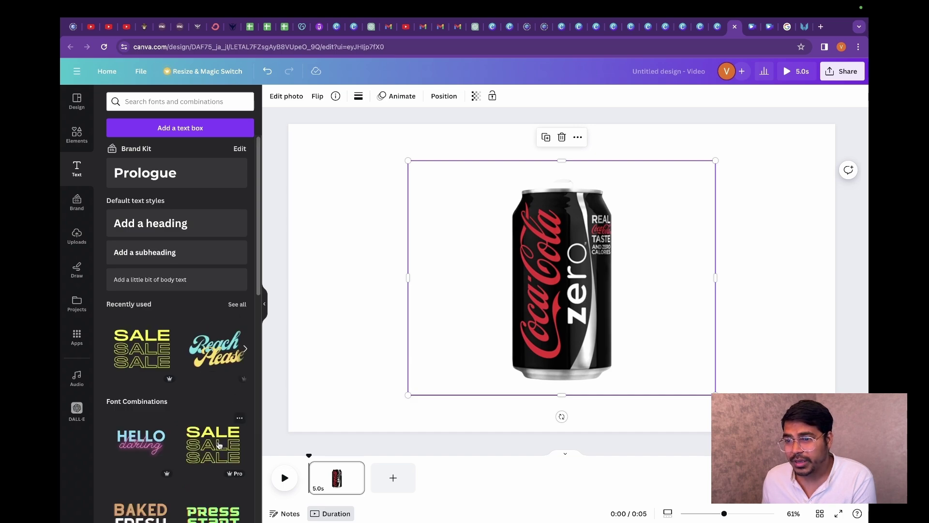
{"action": "left_click", "coordinate": [218, 445]}
{"action": "left_click", "coordinate": [658, 216]}
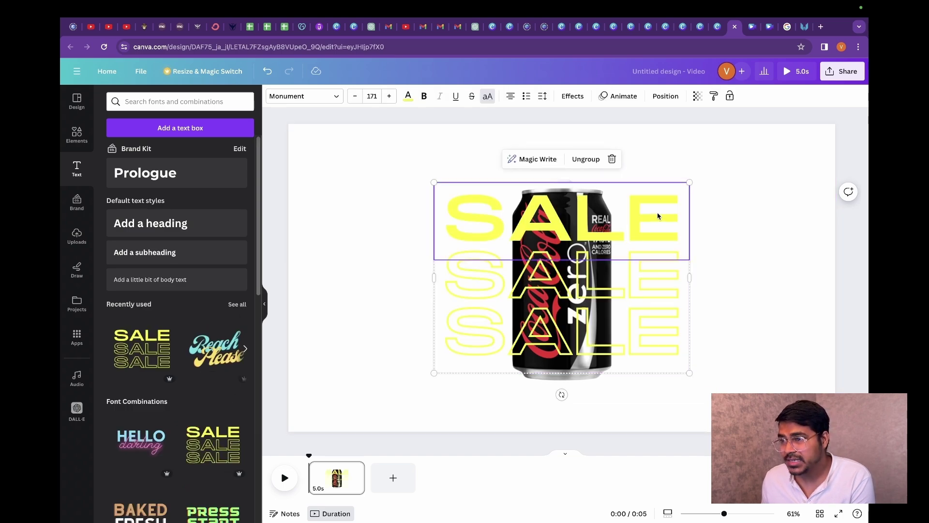
{"action": "double_click", "coordinate": [658, 216]}
{"action": "key", "text": "BackSpace"}
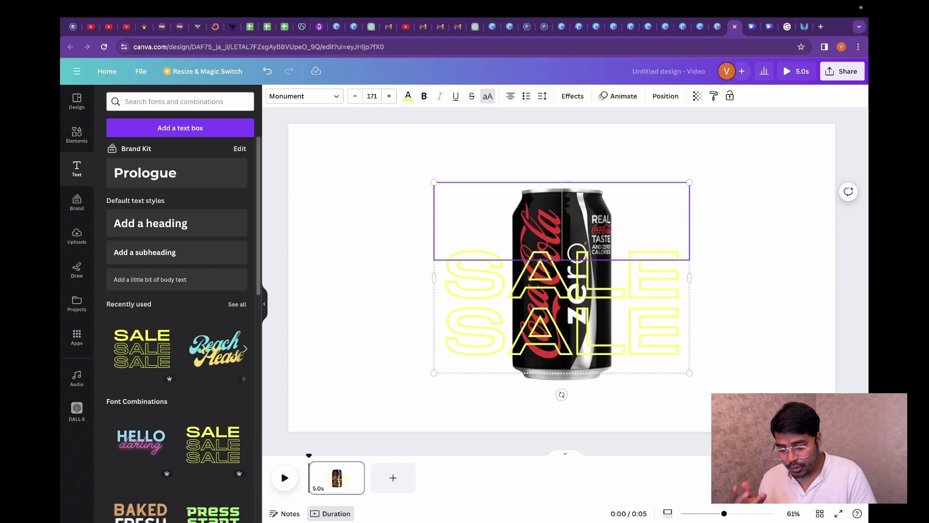
{"action": "type", "text": "ZERO"}
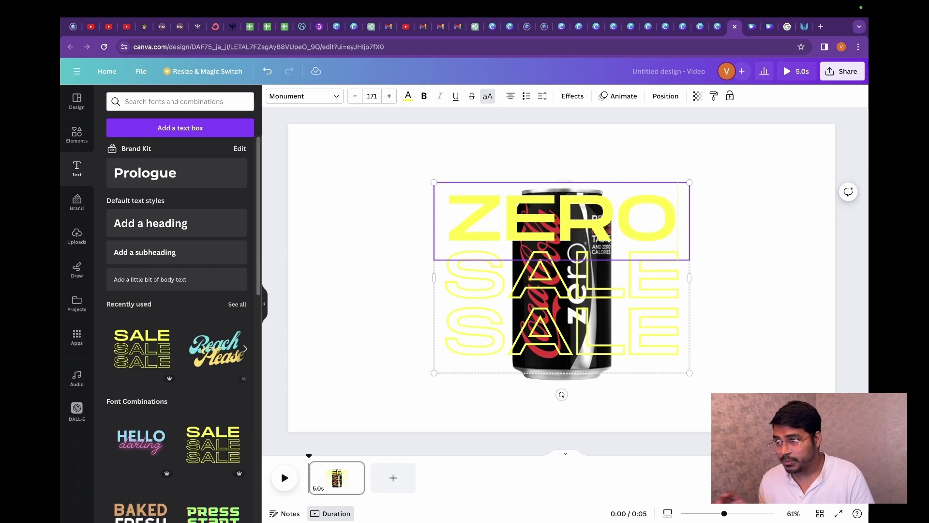
Change the middle and bottom SALE lines to ZERO as well.
{"action": "left_click", "coordinate": [640, 297]}
{"action": "double_click", "coordinate": [640, 297]}
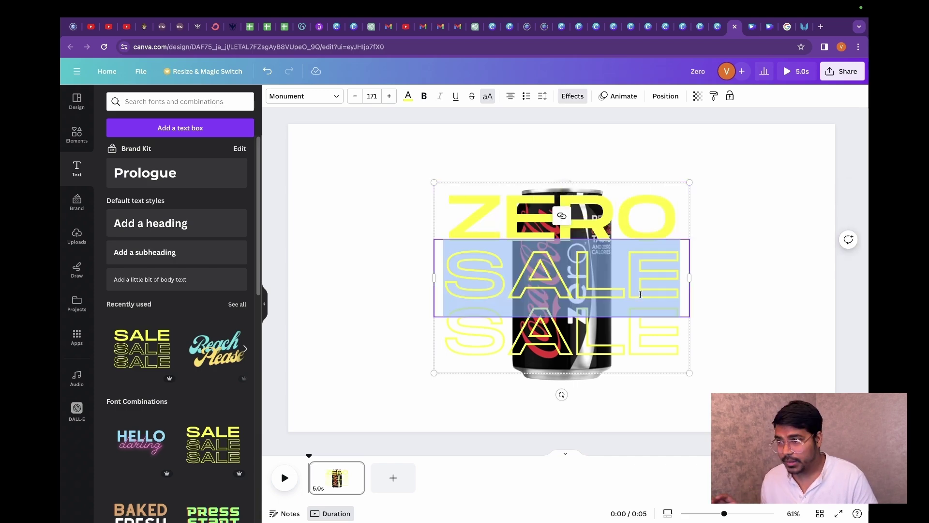
{"action": "key", "text": "BackSpace"}
{"action": "type", "text": "ZERO"}
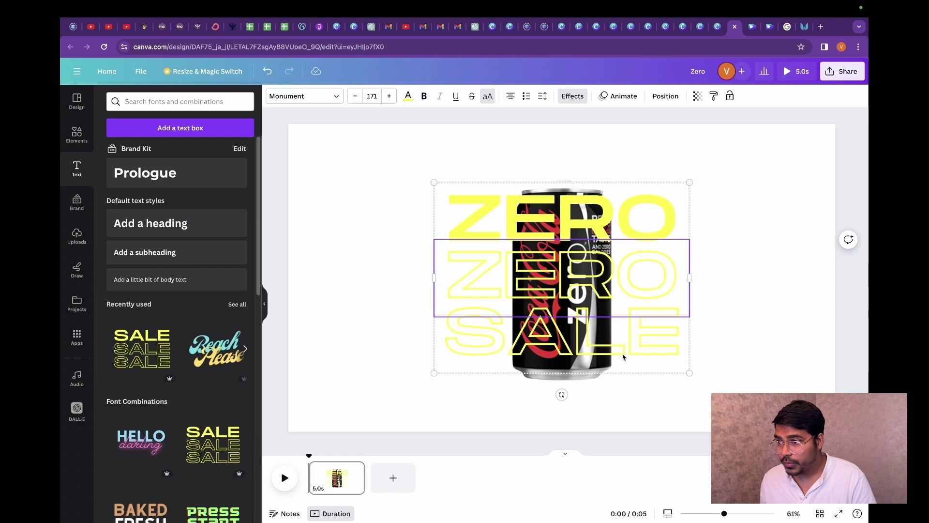
{"action": "left_click", "coordinate": [623, 353]}
{"action": "double_click", "coordinate": [623, 353]}
{"action": "key", "text": "BackSpace"}
{"action": "type", "text": "ZERO"}
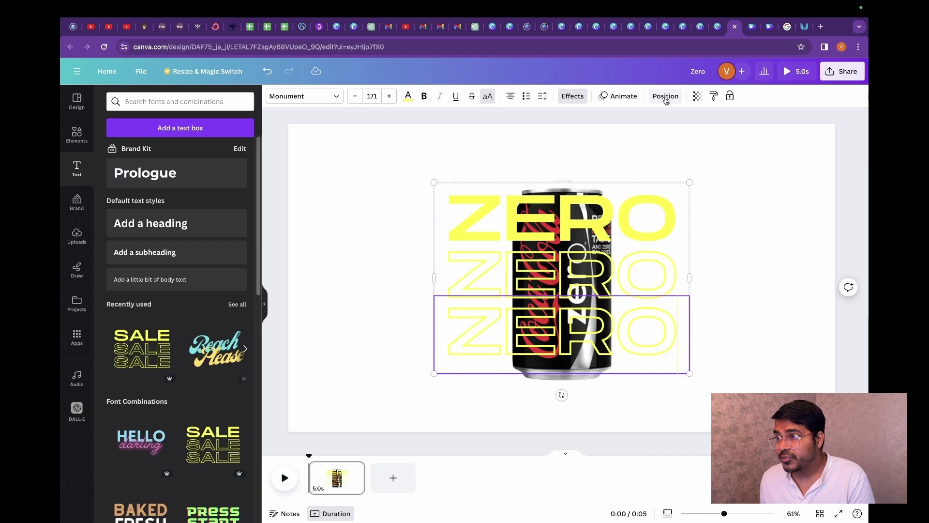
Send the ZERO text block backward behind the can.
{"action": "left_click", "coordinate": [666, 96]}
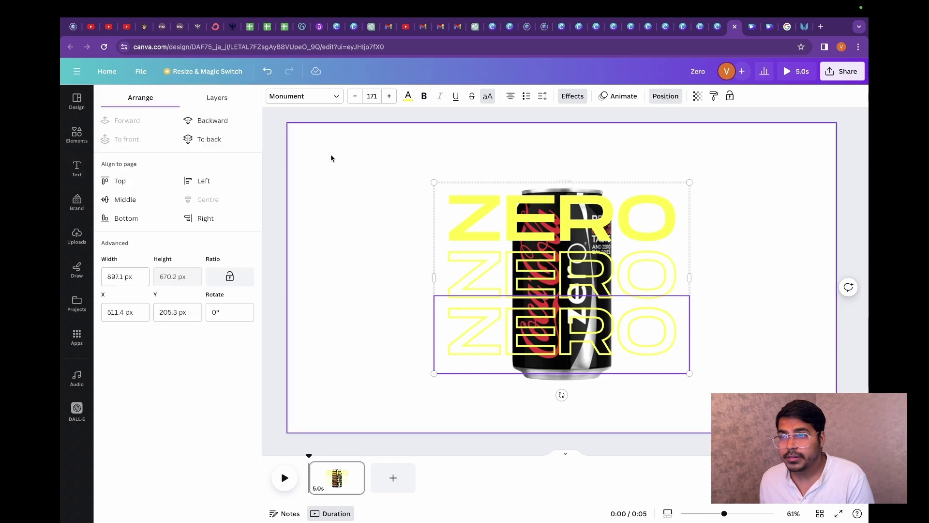
{"action": "left_click", "coordinate": [217, 126]}
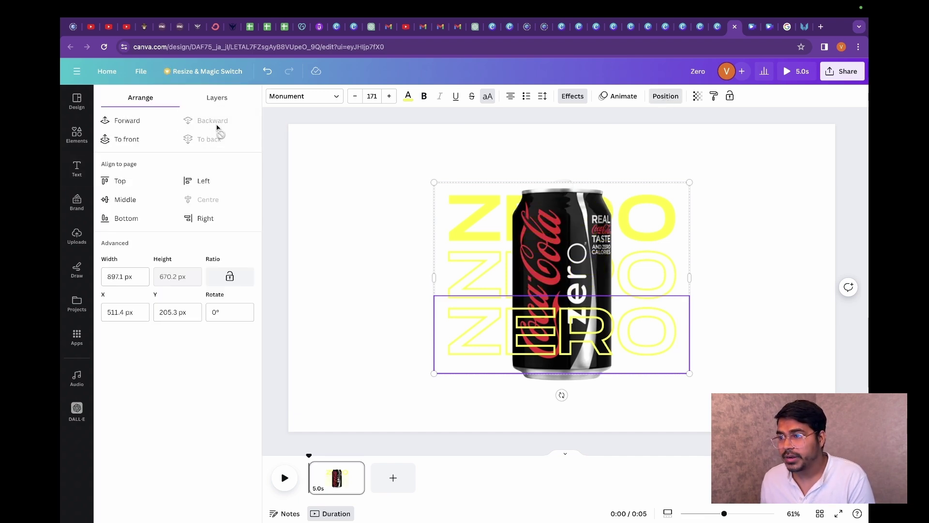
{"action": "left_click", "coordinate": [582, 158]}
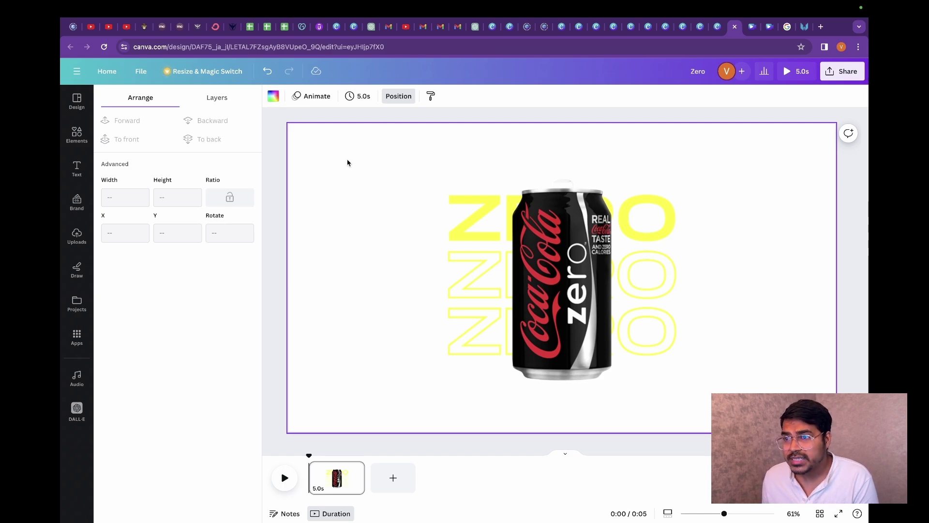
Try dark grey and black backgrounds, then settle on the can's red for the page.
{"action": "left_click", "coordinate": [271, 97]}
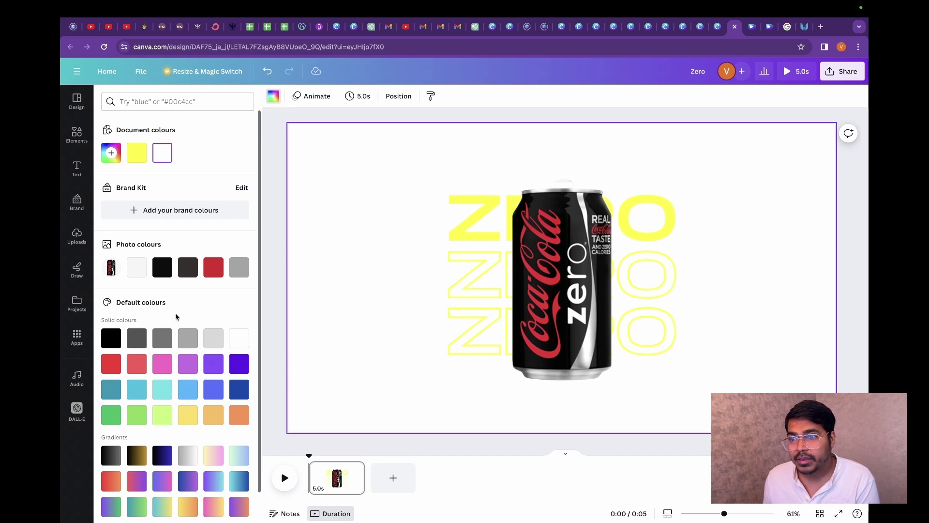
{"action": "left_click", "coordinate": [215, 269]}
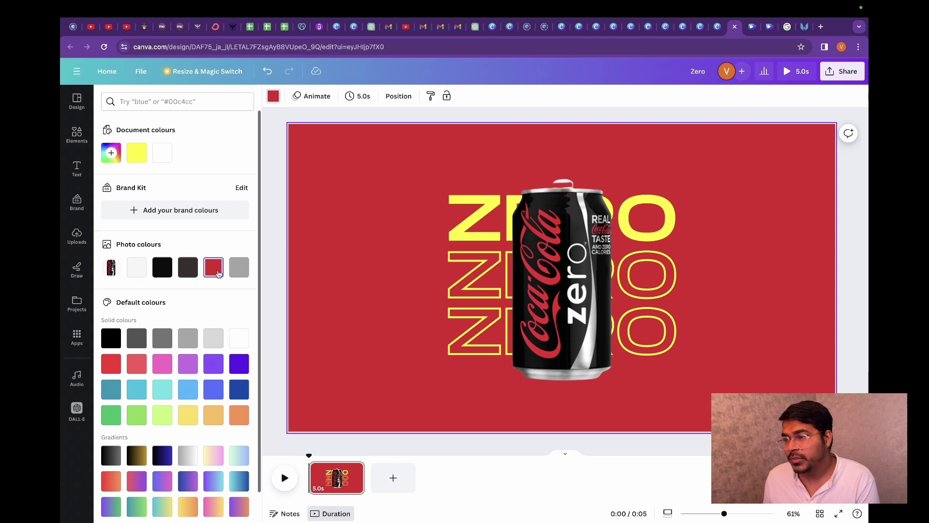
{"action": "left_click", "coordinate": [188, 272]}
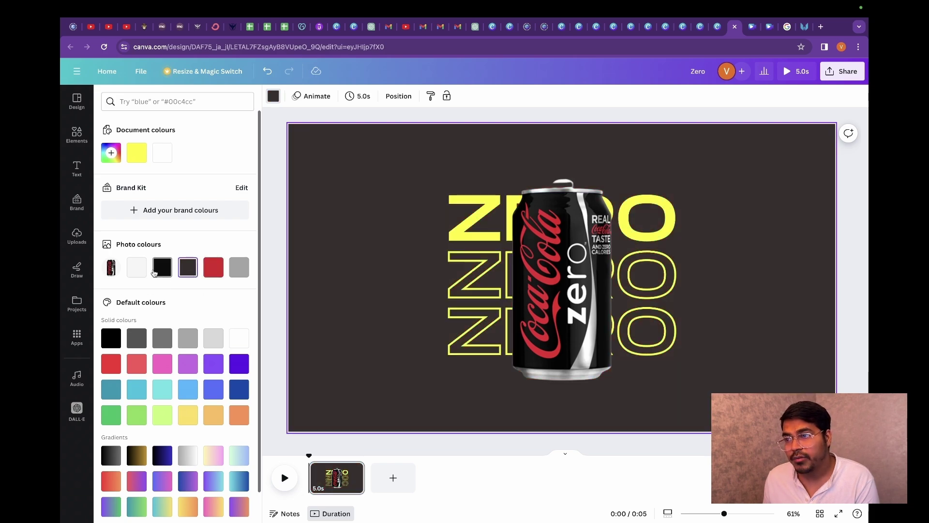
{"action": "left_click", "coordinate": [169, 271]}
{"action": "left_click", "coordinate": [185, 273]}
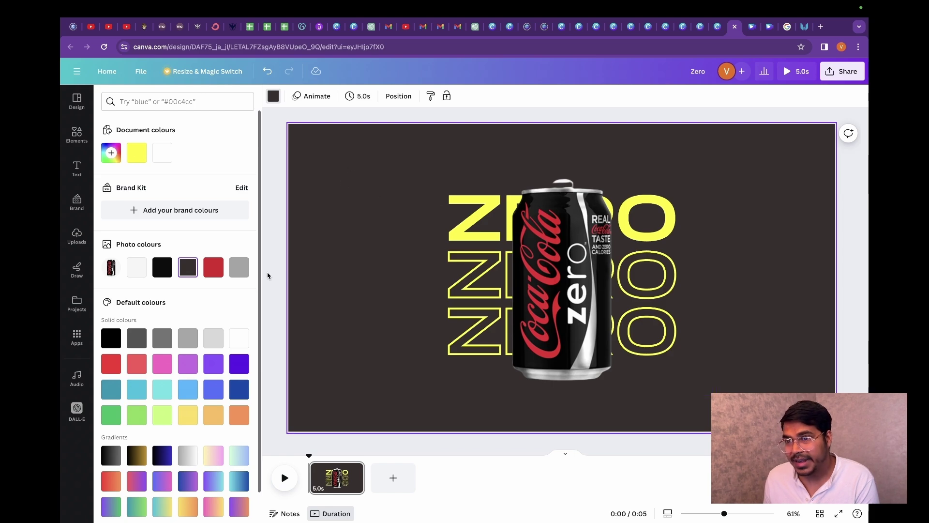
{"action": "left_click", "coordinate": [221, 271]}
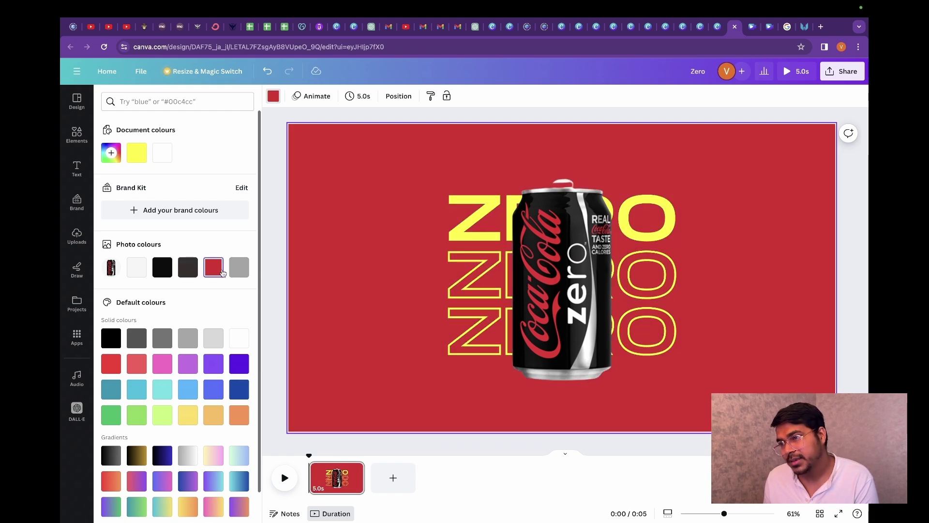
Select the ZERO text group from Layers, enlarge it to size 196 and recentre it behind the can.
{"action": "left_click", "coordinate": [473, 267]}
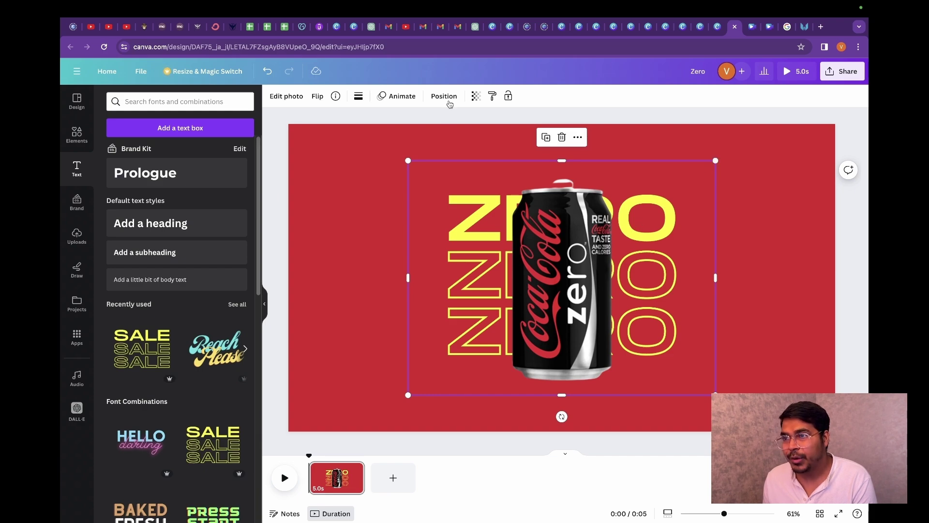
{"action": "left_click", "coordinate": [444, 95]}
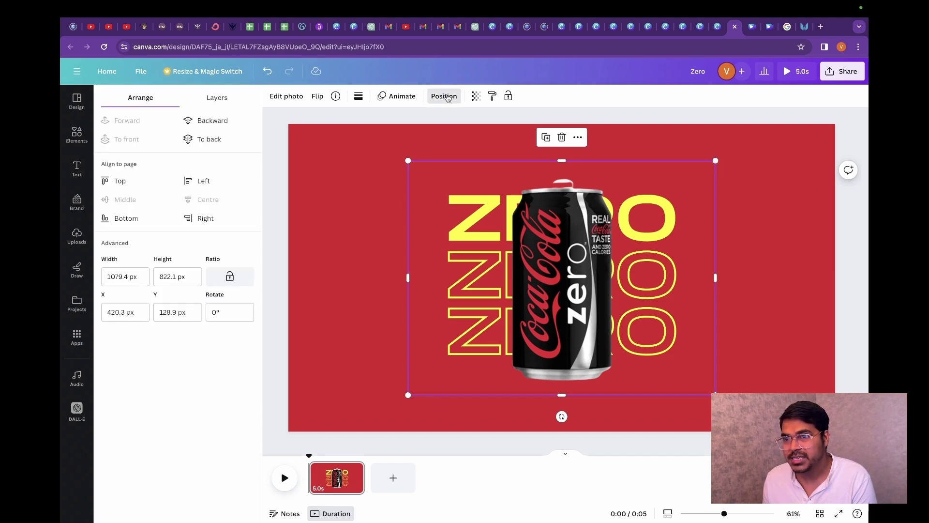
{"action": "left_click", "coordinate": [216, 96]}
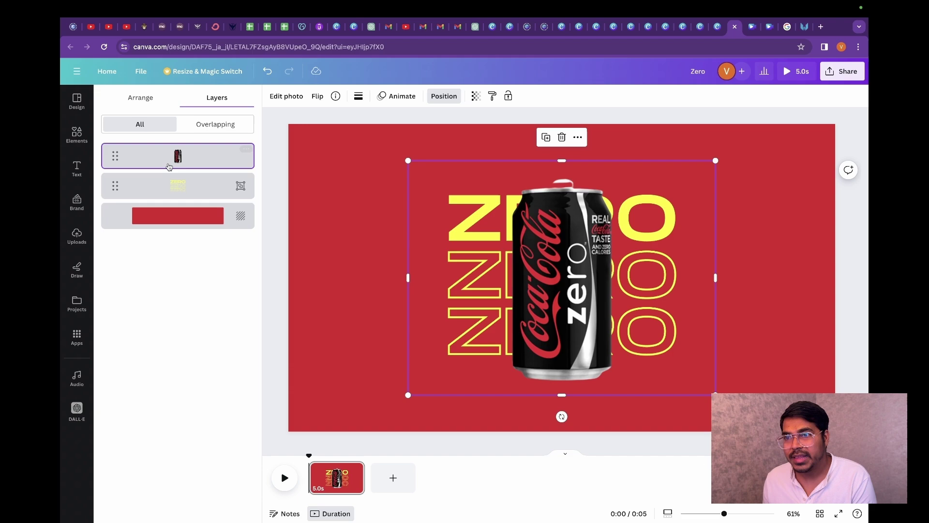
{"action": "left_click", "coordinate": [169, 182]}
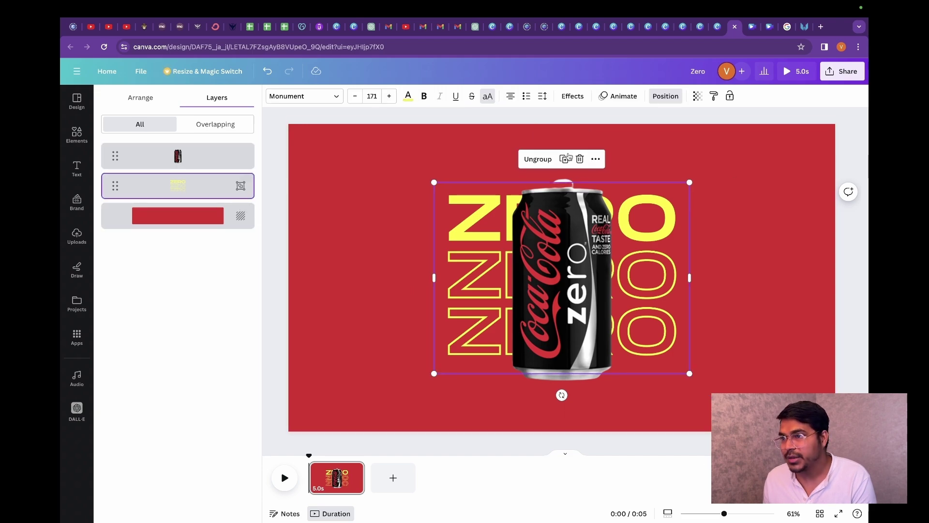
{"action": "left_click_drag", "start_coordinate": [690, 180], "coordinate": [728, 155]}
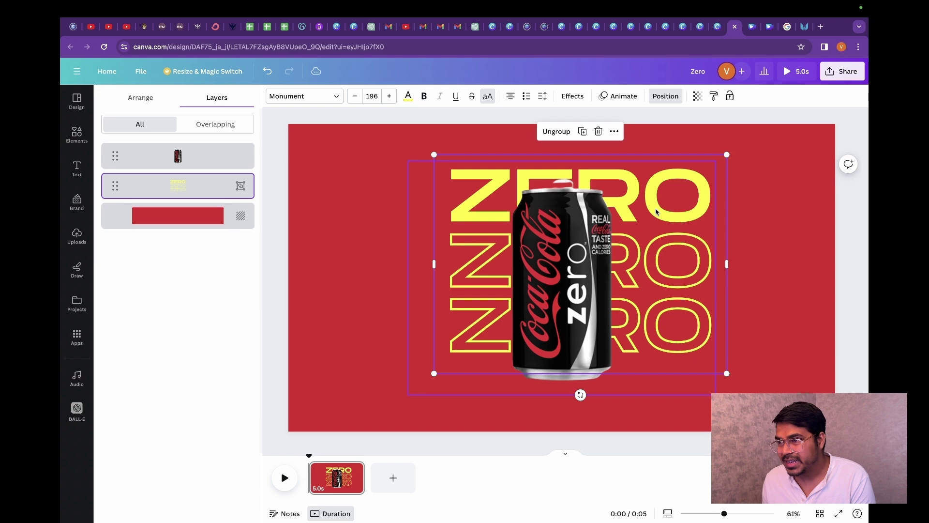
{"action": "left_click_drag", "start_coordinate": [656, 211], "coordinate": [638, 227]}
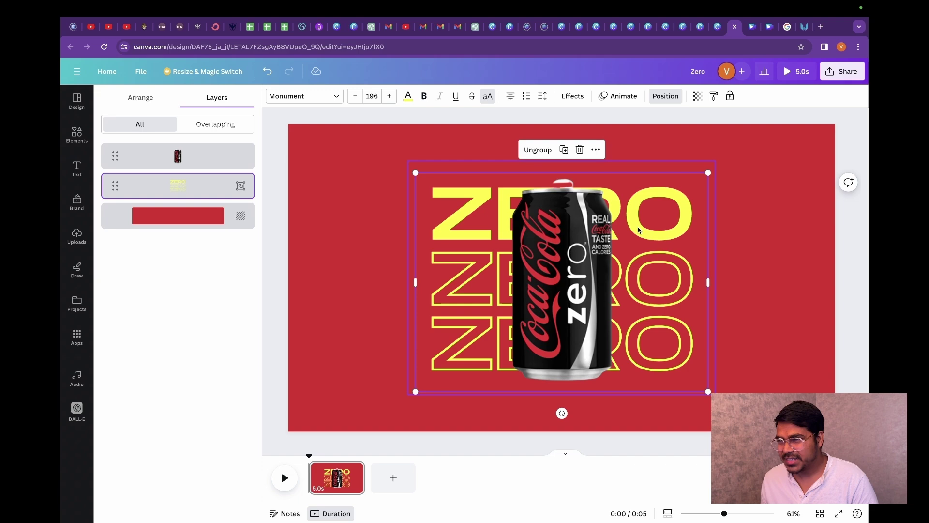
{"action": "left_click", "coordinate": [545, 292]}
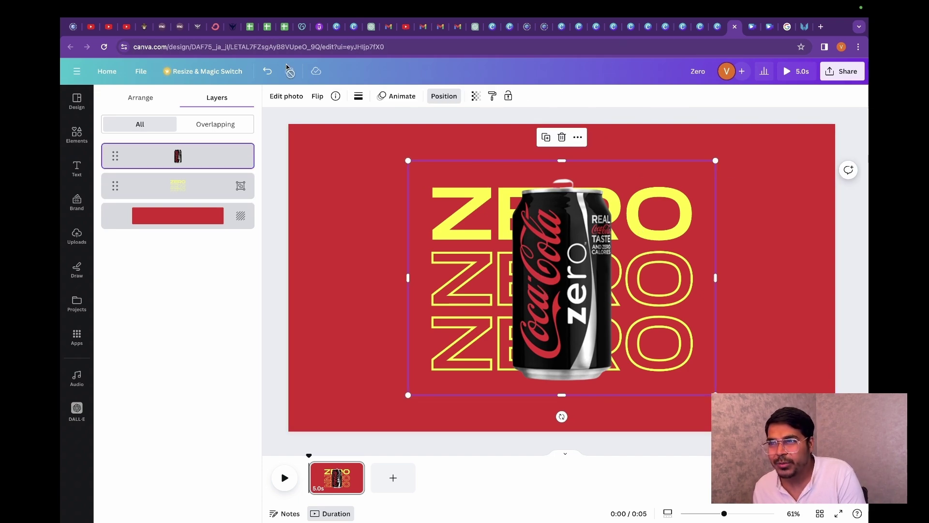
Try a drop shadow on the can, undo it, and nudge the can to centre.
{"action": "left_click", "coordinate": [290, 97]}
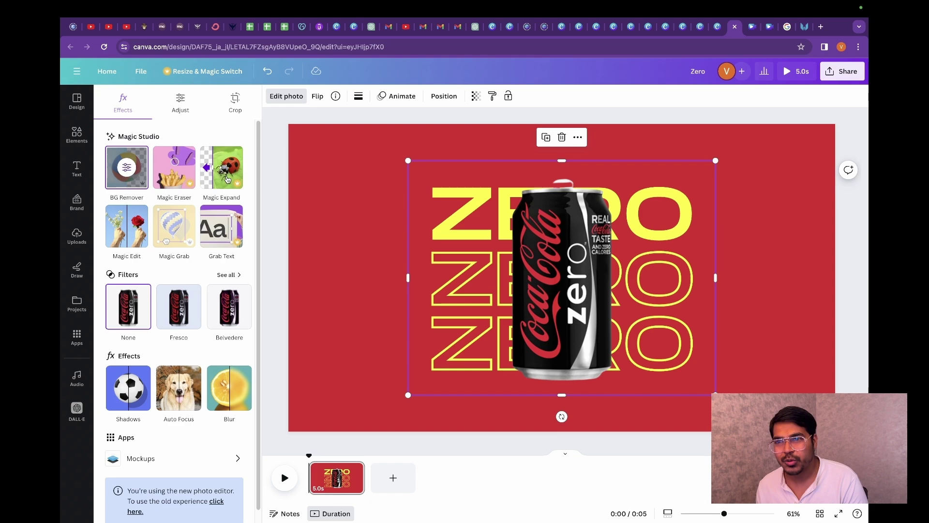
{"action": "left_click", "coordinate": [126, 398]}
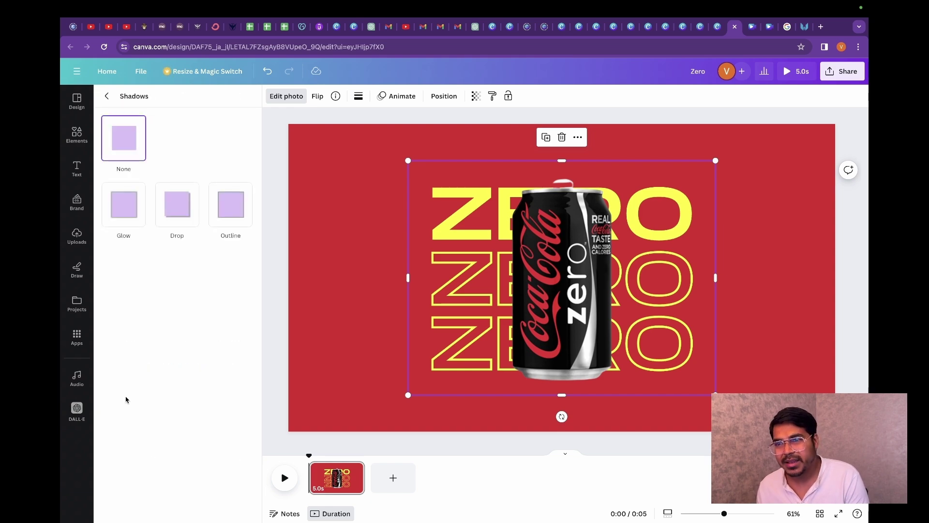
{"action": "left_click", "coordinate": [181, 203]}
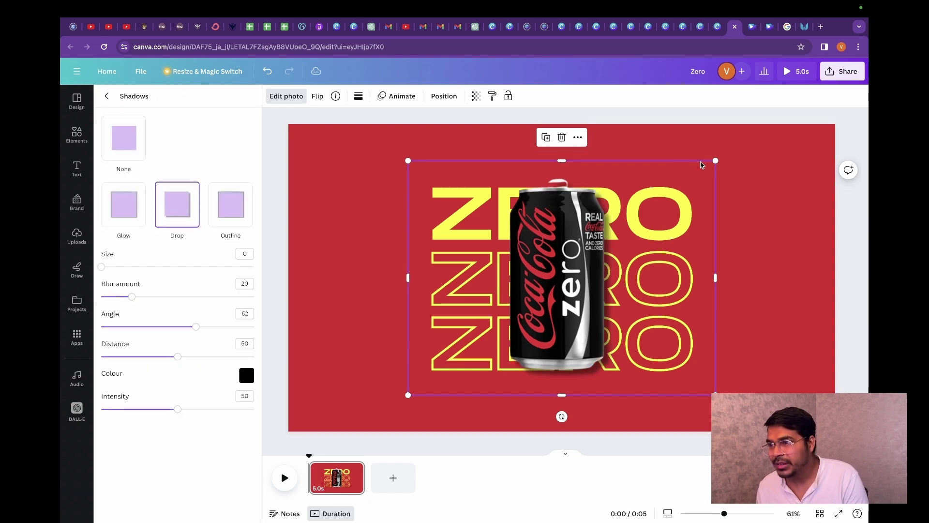
{"action": "key", "text": "ctrl+z"}
{"action": "key", "text": "ctrl+z"}
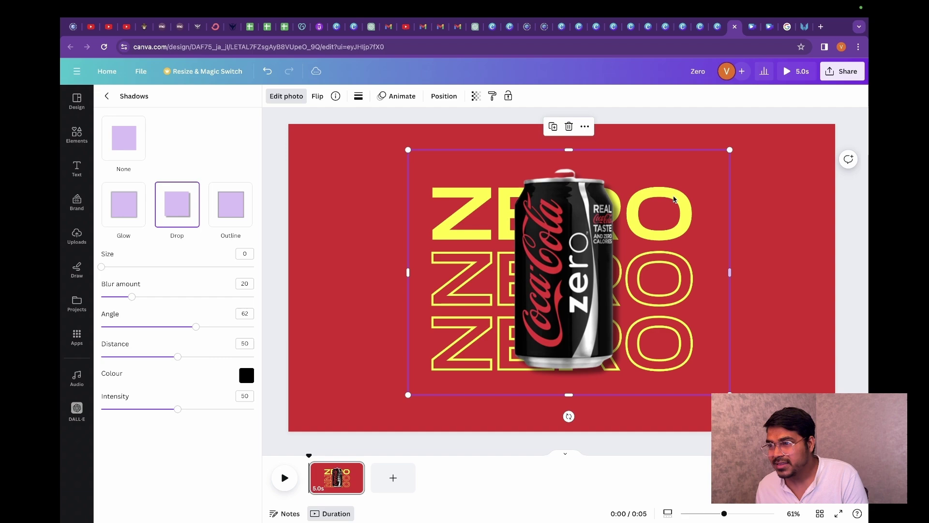
{"action": "left_click_drag", "start_coordinate": [567, 280], "coordinate": [576, 278]}
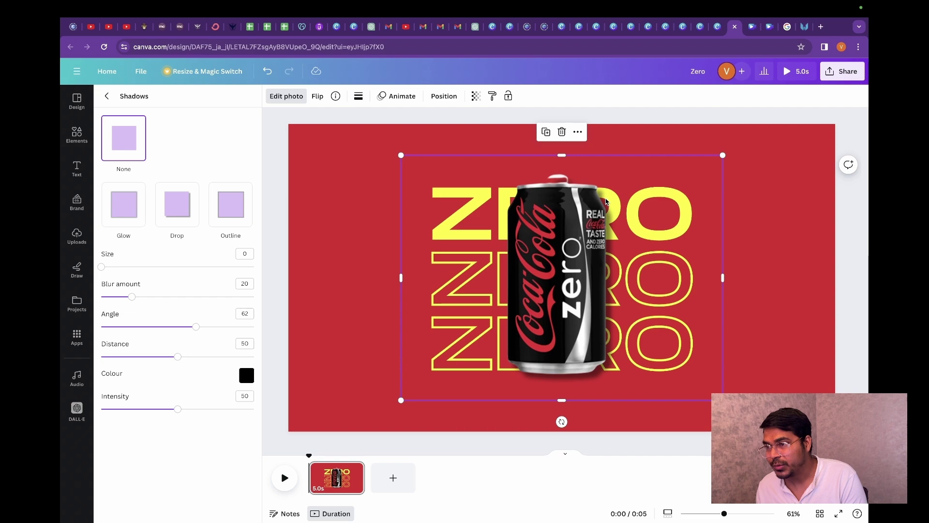
{"action": "left_click", "coordinate": [734, 218]}
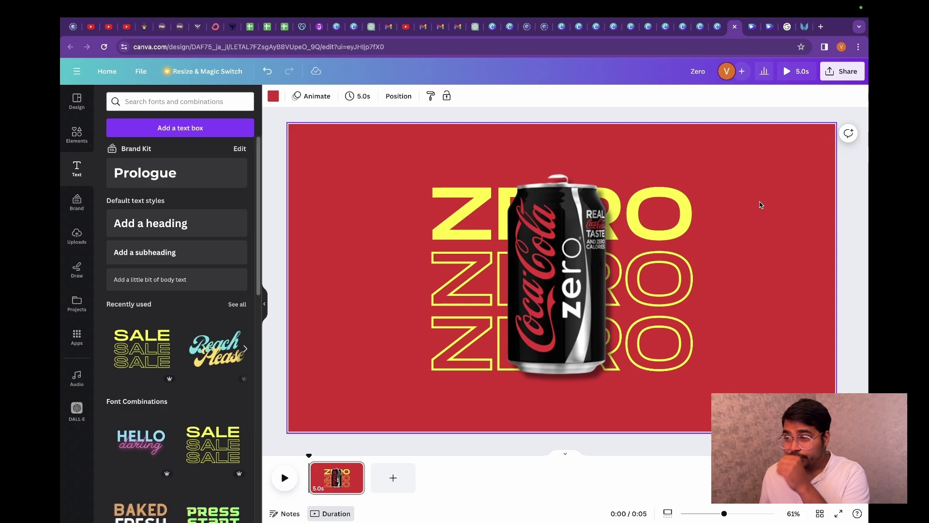
Search elements for 'neon' and add the yellow neon-lines graphic.
{"action": "left_click", "coordinate": [77, 134]}
{"action": "left_click", "coordinate": [170, 101]}
{"action": "type", "text": "neo"}
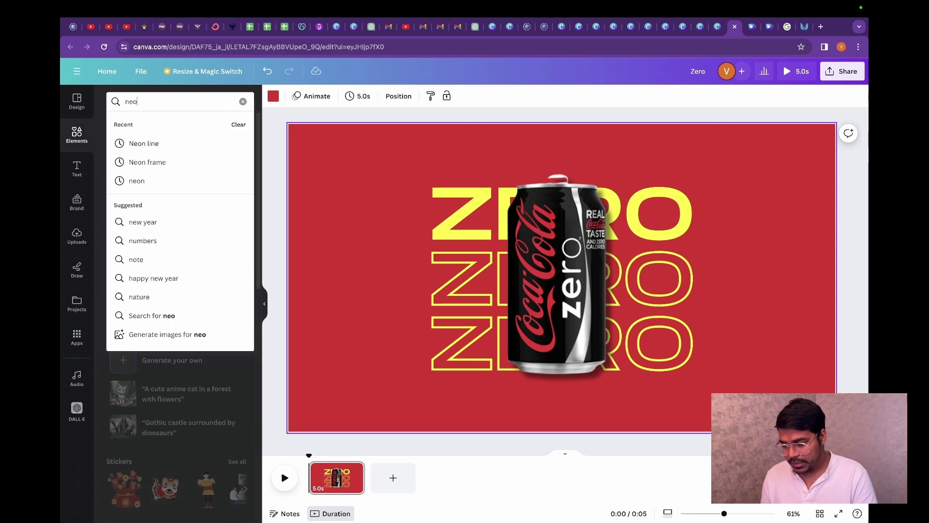
{"action": "type", "text": "n"}
{"action": "key", "text": "Return"}
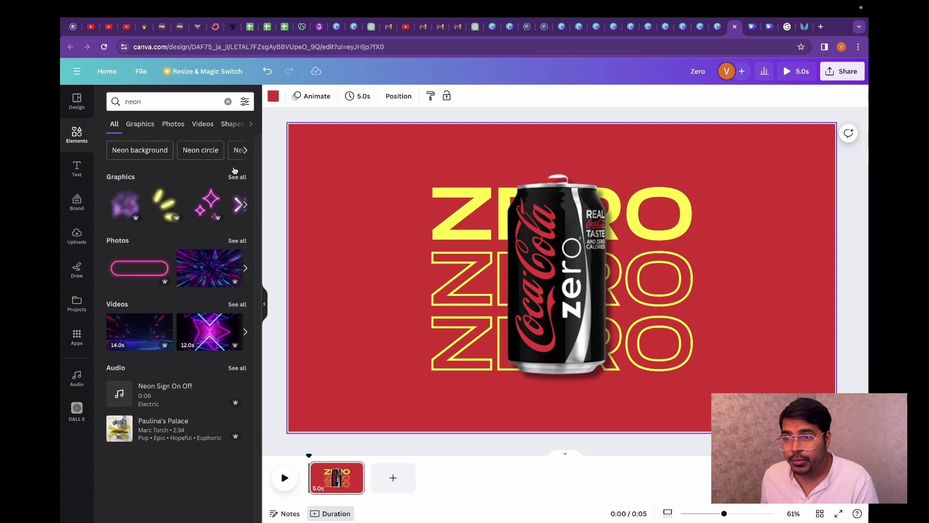
{"action": "left_click", "coordinate": [235, 175]}
{"action": "left_click", "coordinate": [175, 193]}
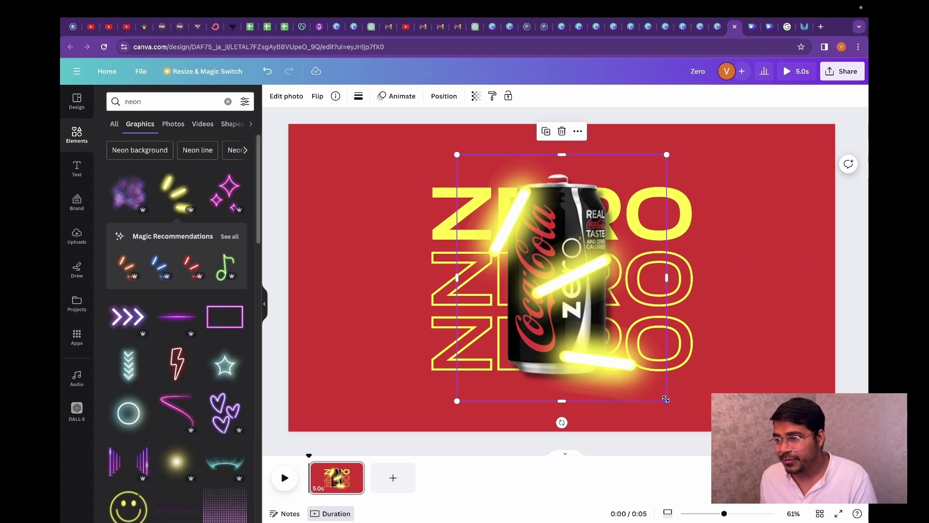
Shrink the neon lines and place them just right of the can's top.
{"action": "left_click_drag", "start_coordinate": [665, 399], "coordinate": [523, 231]}
{"action": "left_click_drag", "start_coordinate": [502, 186], "coordinate": [623, 174]}
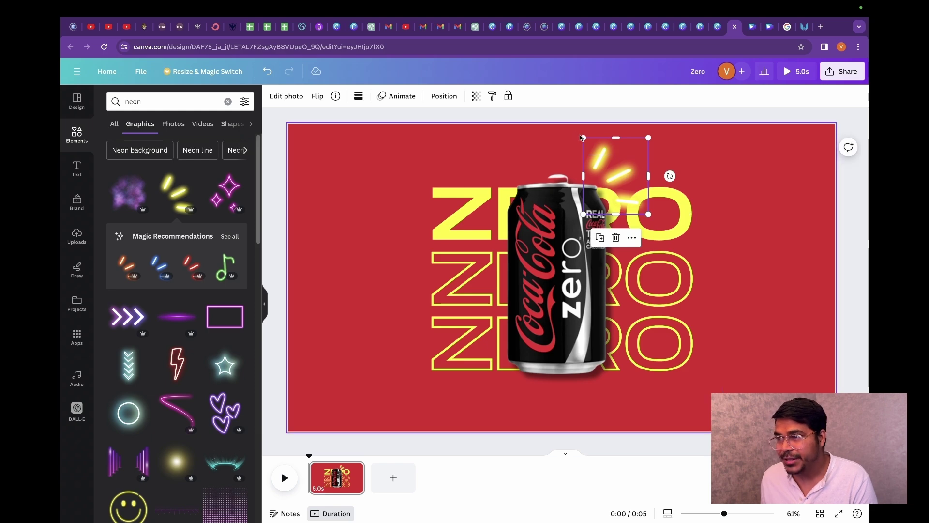
{"action": "left_click_drag", "start_coordinate": [583, 138], "coordinate": [591, 148]}
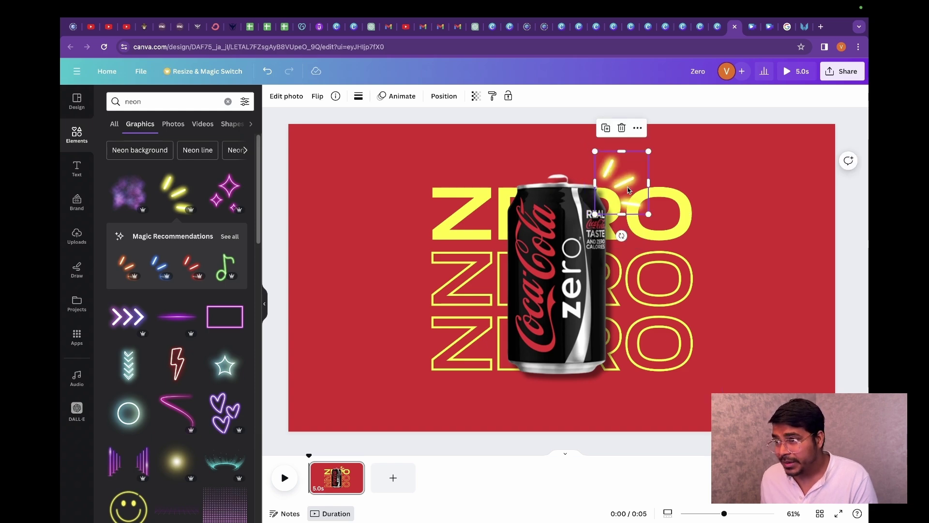
{"action": "left_click_drag", "start_coordinate": [622, 179], "coordinate": [616, 179]}
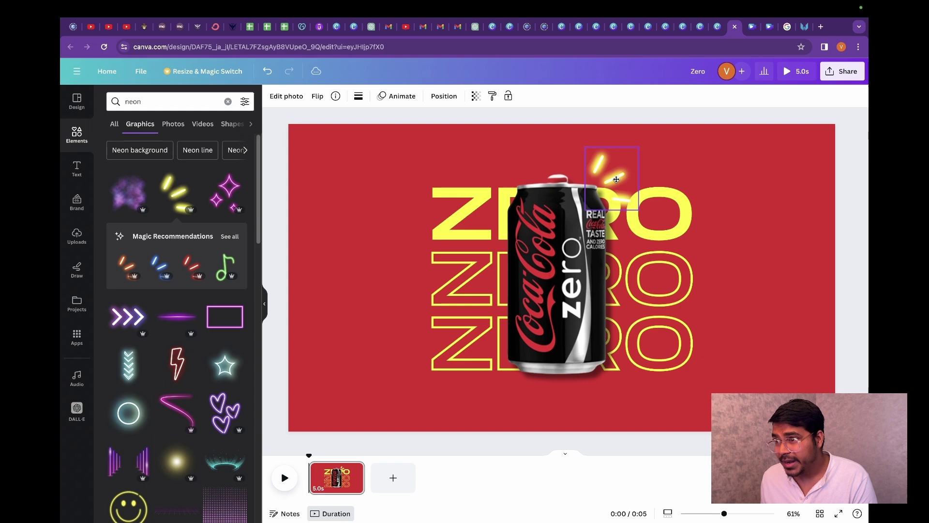
{"action": "left_click", "coordinate": [805, 211]}
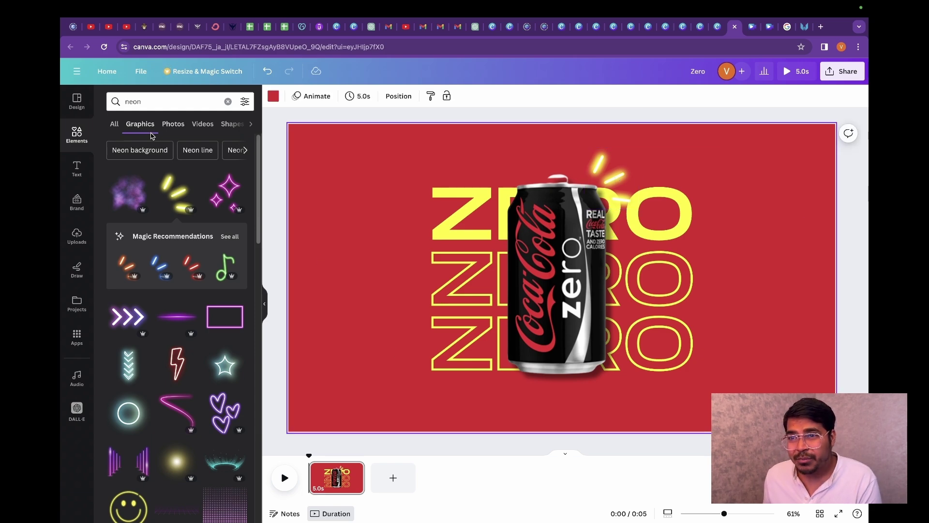
Add the glowing wave video, layer it behind the ZERO design, and set transparency to 46.
{"action": "left_click", "coordinate": [114, 124]}
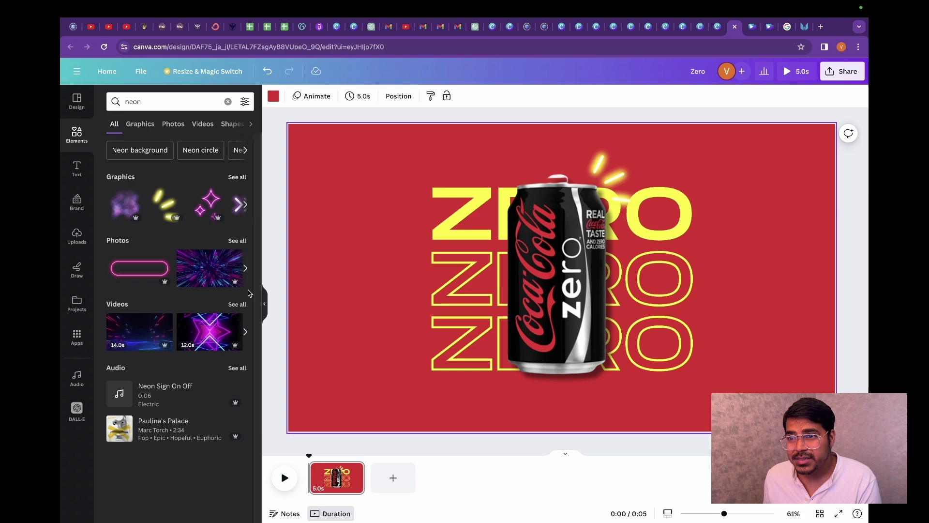
{"action": "key", "text": "Escape"}
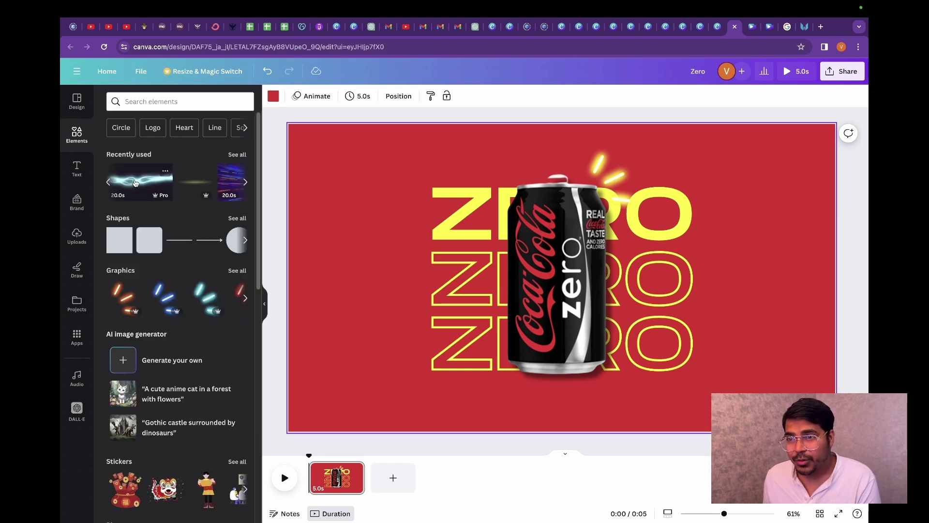
{"action": "left_click_drag", "start_coordinate": [136, 182], "coordinate": [336, 147]}
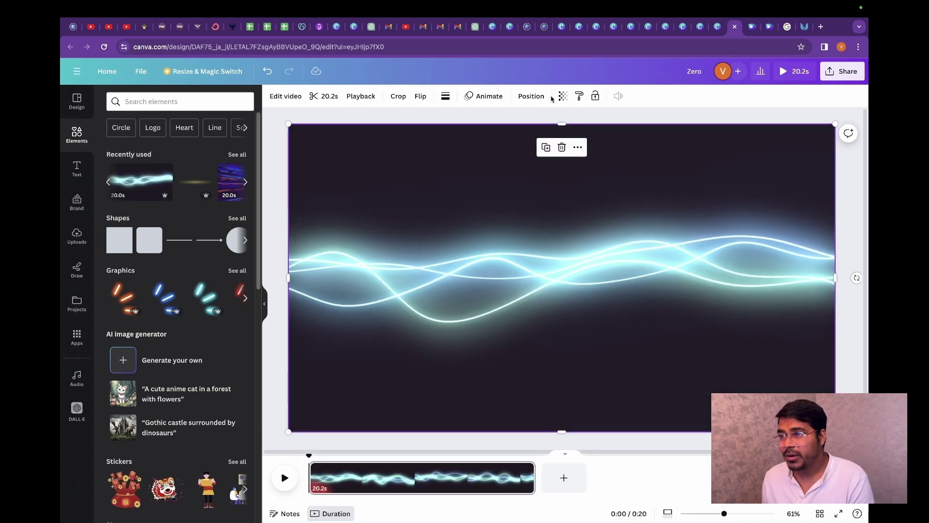
{"action": "left_click", "coordinate": [531, 96]}
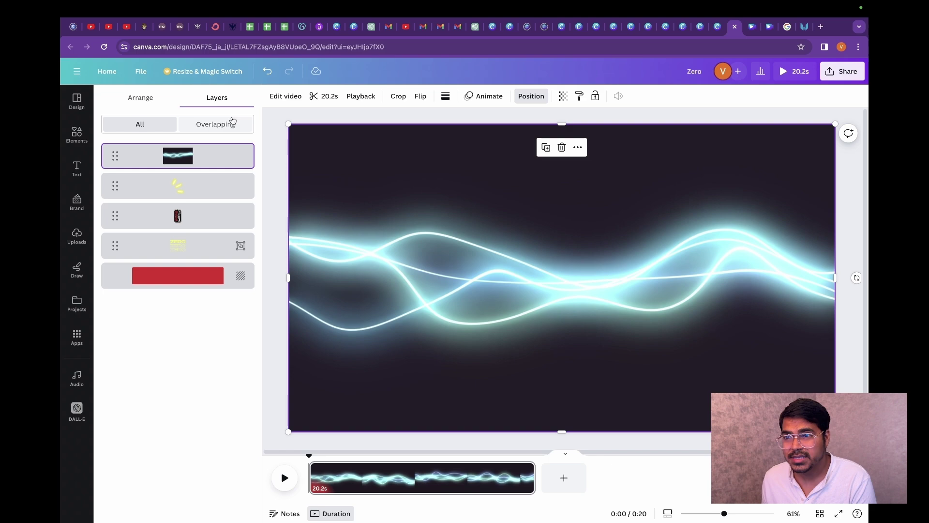
{"action": "left_click_drag", "start_coordinate": [178, 155], "coordinate": [179, 246]}
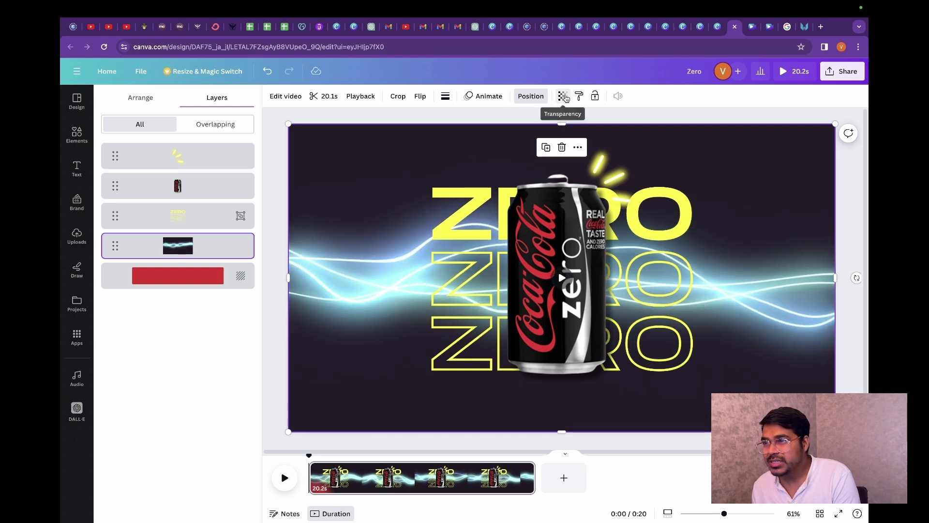
{"action": "left_click", "coordinate": [562, 96]}
{"action": "left_click_drag", "start_coordinate": [562, 137], "coordinate": [496, 146]}
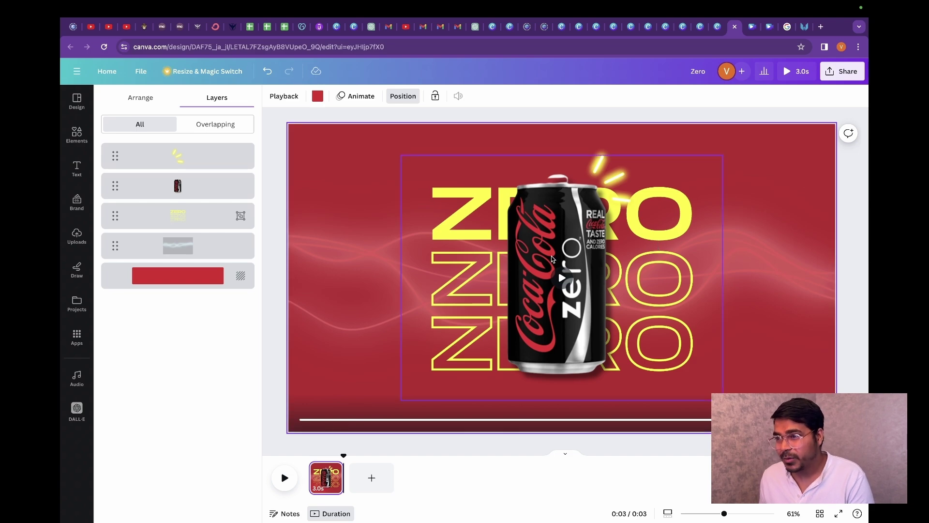
Apply the Sleek animation to the can, animating on both entry and exit.
{"action": "left_click", "coordinate": [552, 258]}
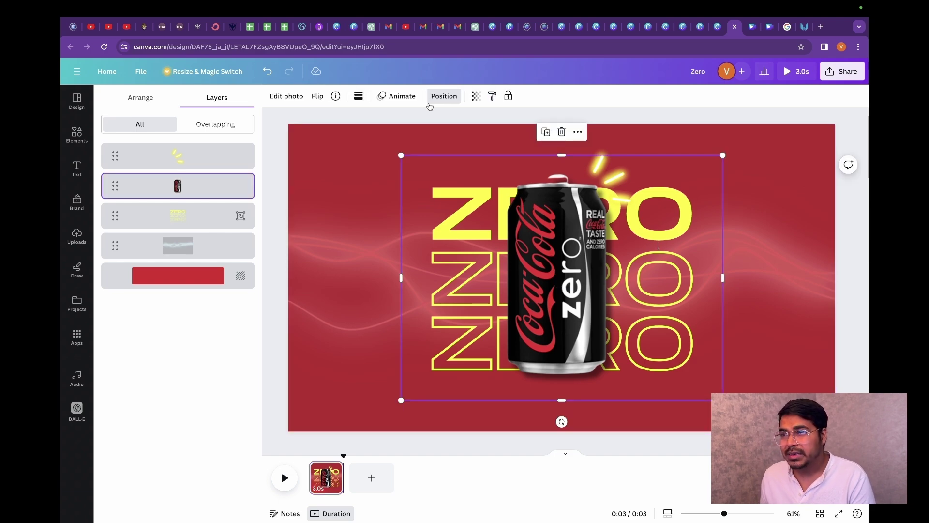
{"action": "left_click", "coordinate": [396, 96]}
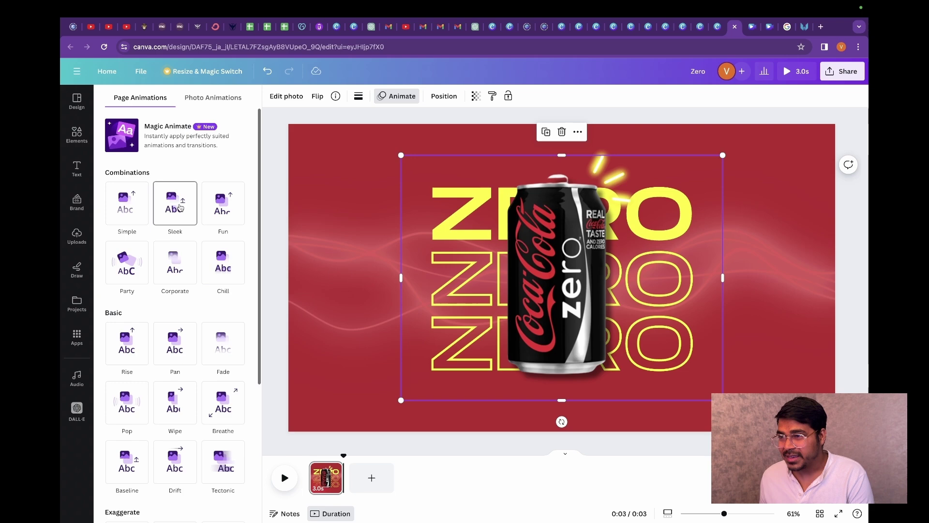
{"action": "left_click", "coordinate": [180, 207]}
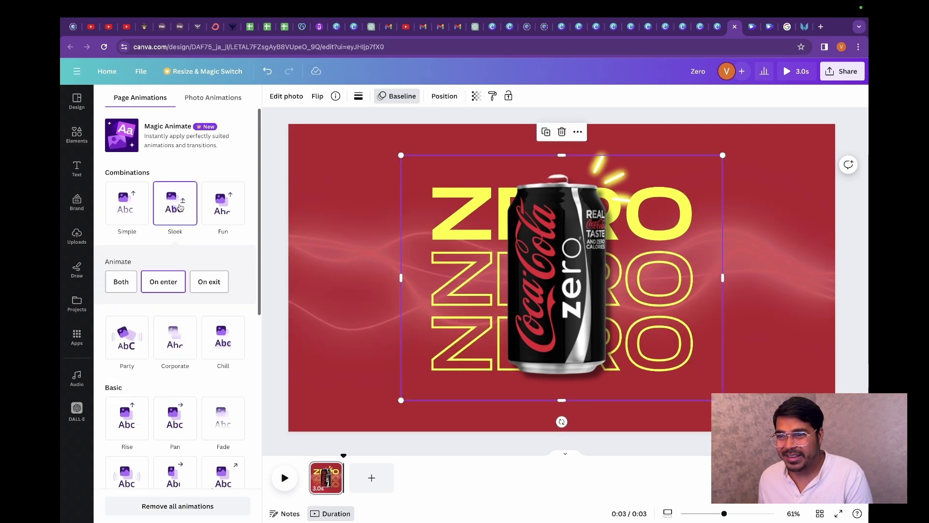
{"action": "left_click", "coordinate": [129, 280]}
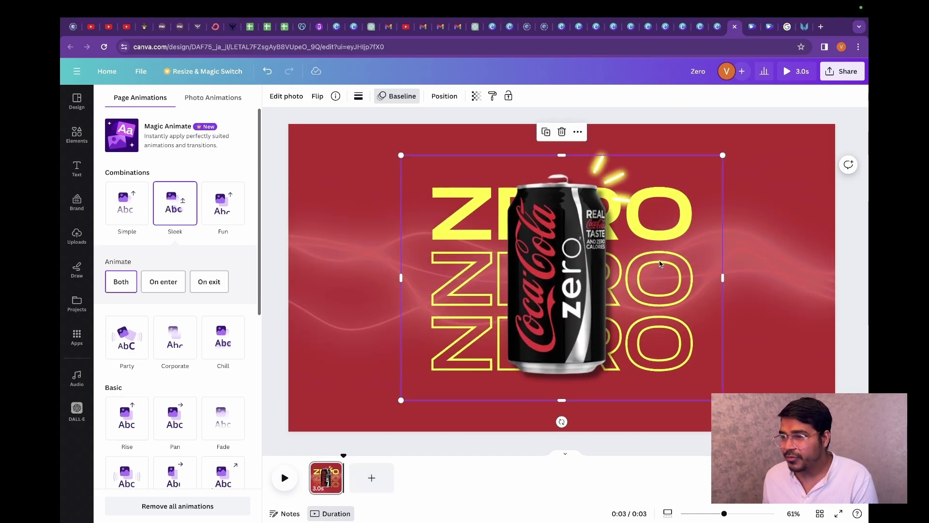
Add a new page and duplicate page 1.
{"action": "left_click", "coordinate": [372, 476]}
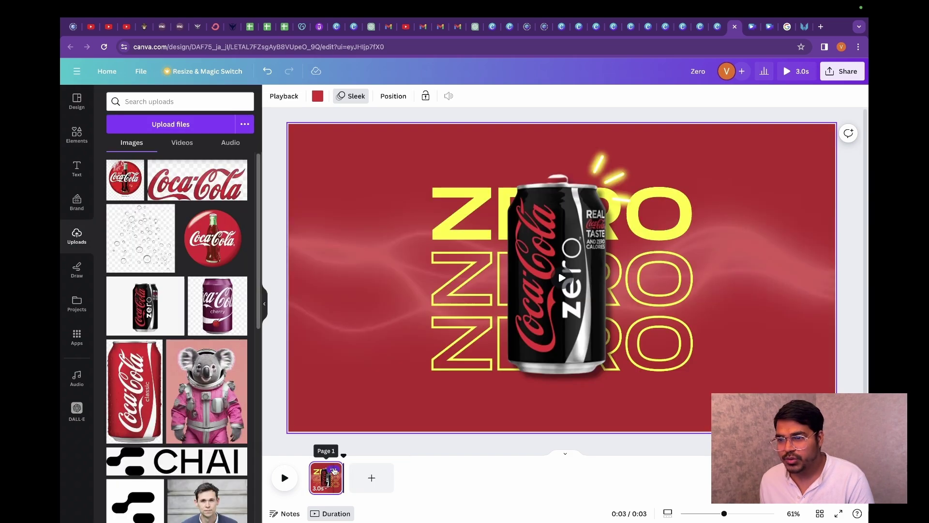
{"action": "left_click", "coordinate": [333, 468]}
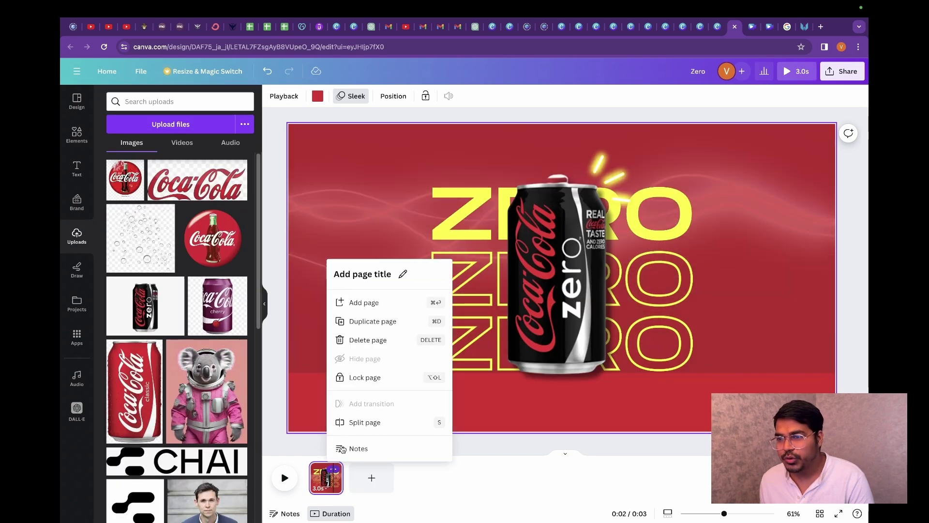
{"action": "left_click", "coordinate": [384, 319]}
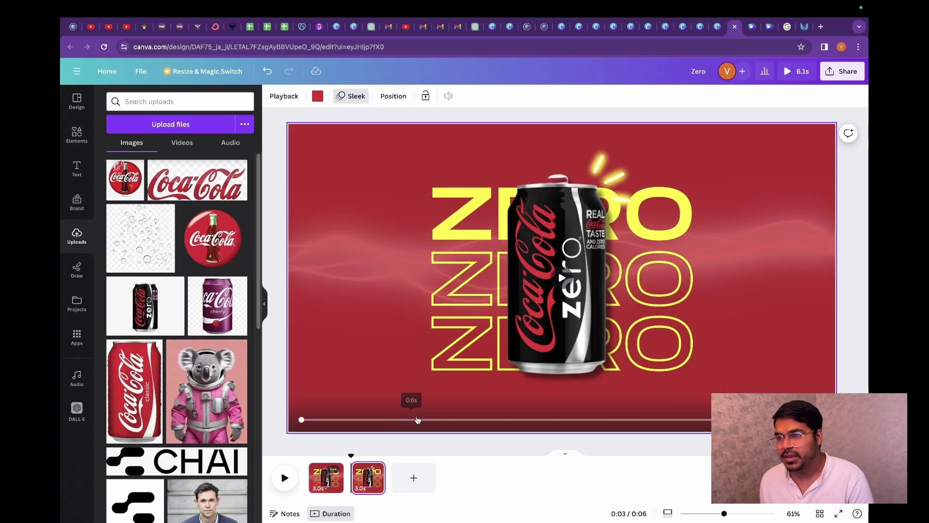
Swap in the red classic can, remove its background, then enlarge and centre it over ZERO.
{"action": "left_click", "coordinate": [577, 234]}
{"action": "left_click_drag", "start_coordinate": [135, 391], "coordinate": [564, 275]}
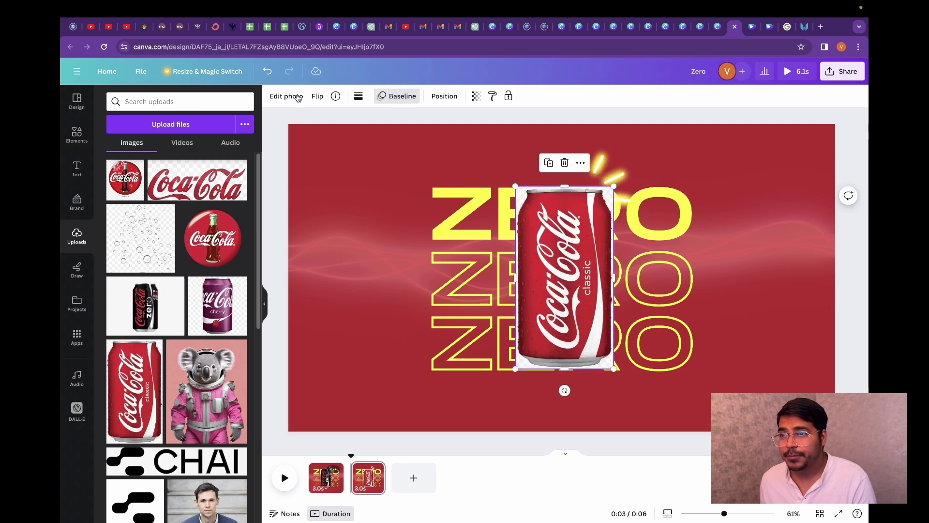
{"action": "left_click", "coordinate": [269, 99]}
{"action": "left_click", "coordinate": [141, 151]}
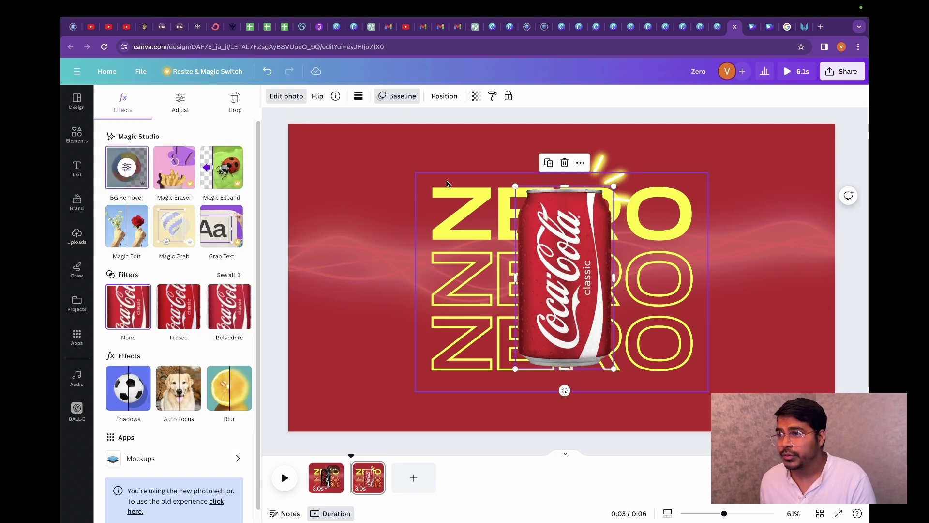
{"action": "left_click_drag", "start_coordinate": [614, 187], "coordinate": [649, 166]}
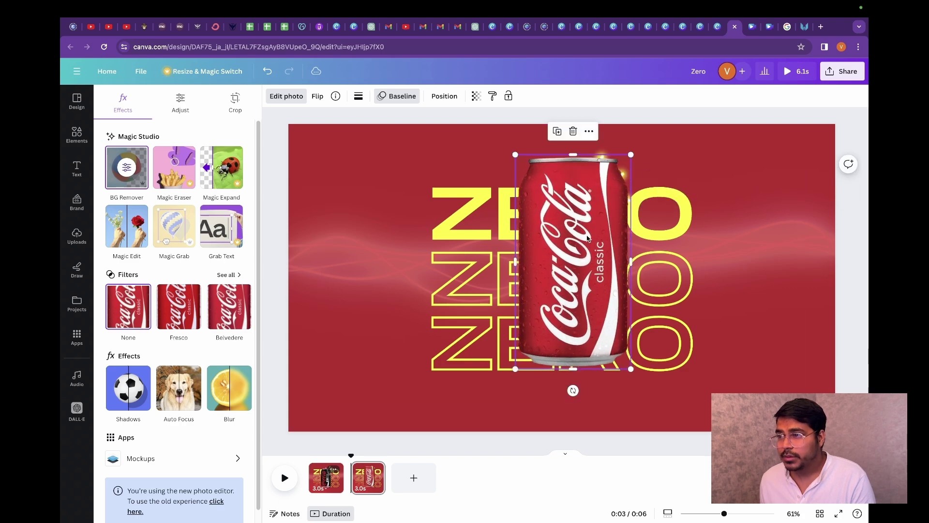
{"action": "left_click_drag", "start_coordinate": [584, 237], "coordinate": [564, 258]}
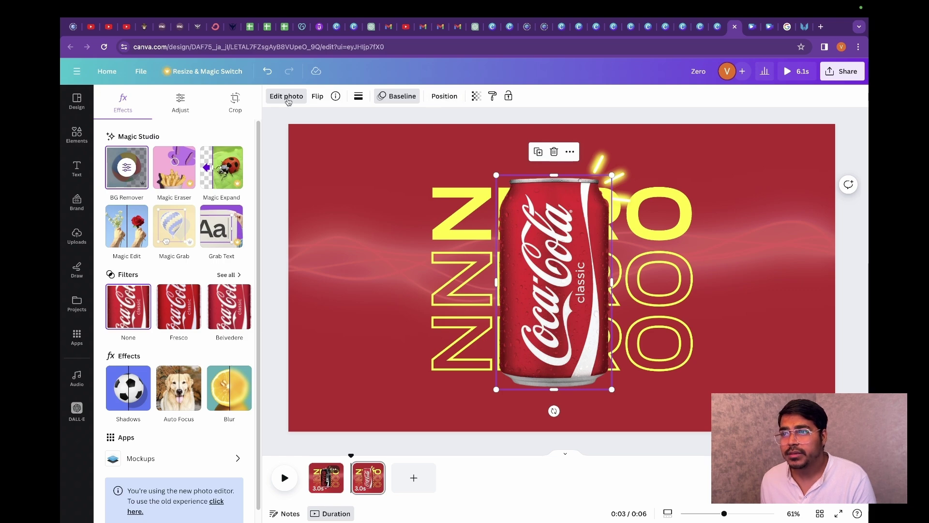
Give the red can a Drop shadow and a Pop entrance, then add a blank third page.
{"action": "left_click", "coordinate": [130, 390]}
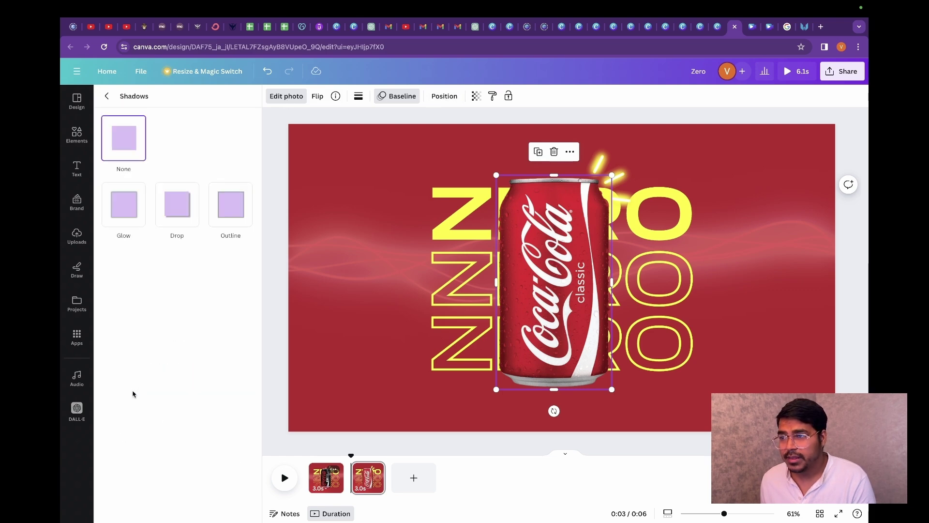
{"action": "left_click", "coordinate": [178, 207]}
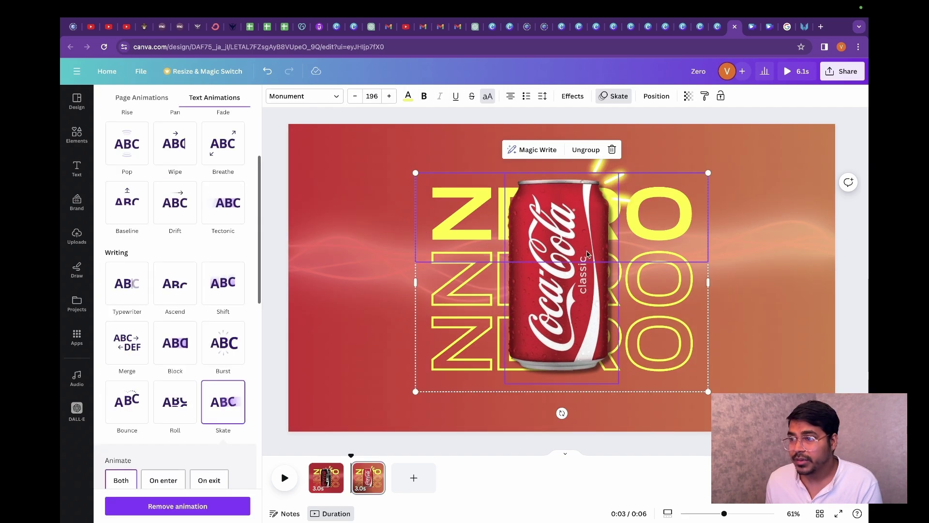
{"action": "left_click", "coordinate": [579, 248]}
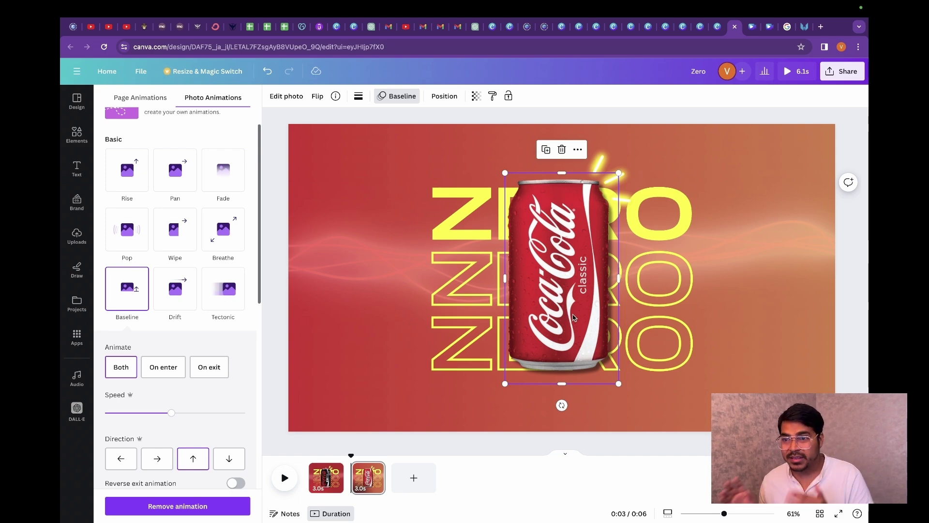
{"action": "left_click", "coordinate": [124, 227]}
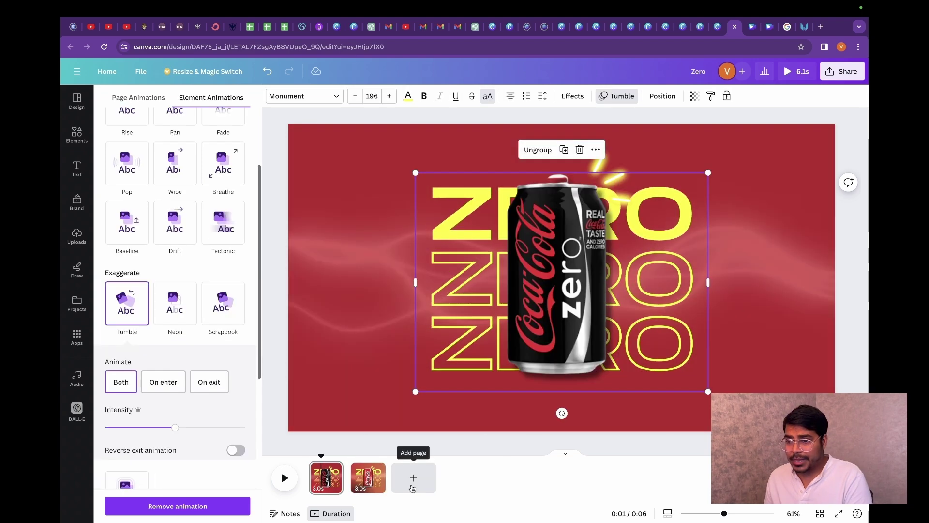
{"action": "left_click", "coordinate": [412, 478]}
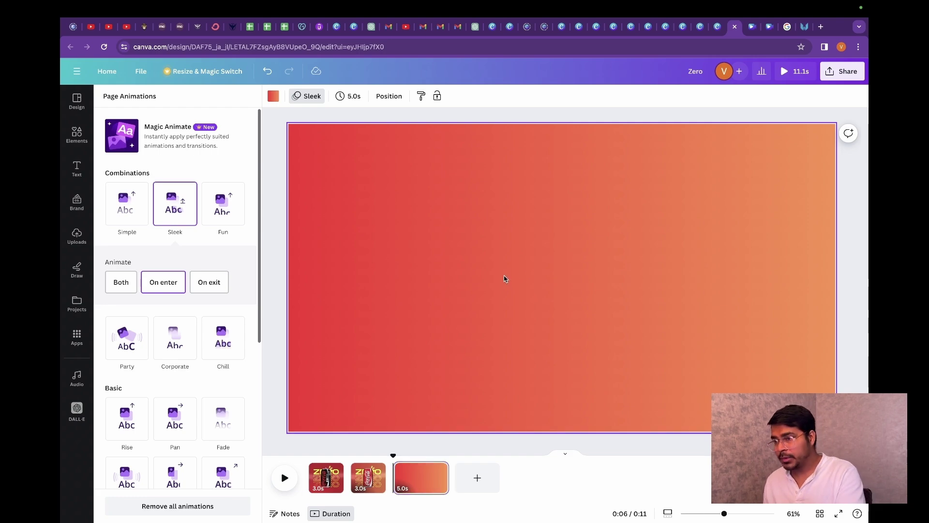
Clear the new page's background and put a copy of page 1's black Zero can on it.
{"action": "key", "text": "Delete"}
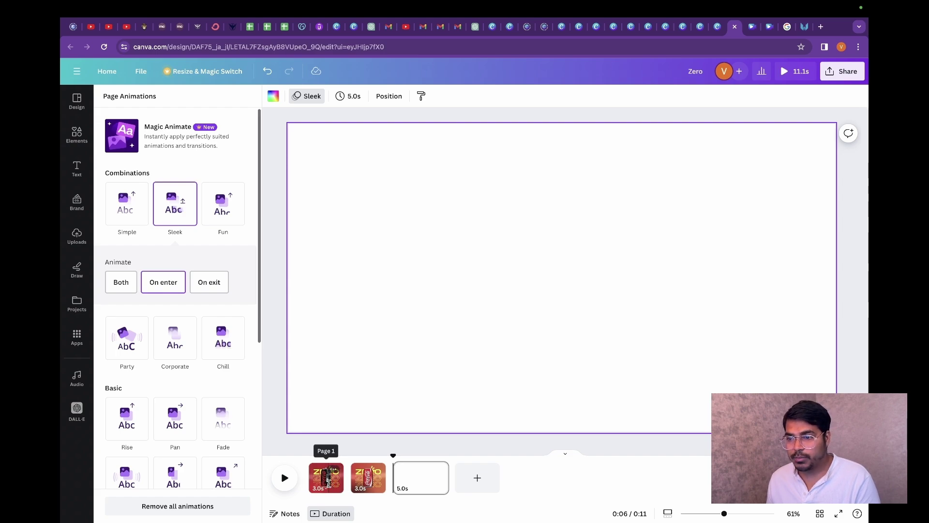
{"action": "left_click", "coordinate": [328, 482]}
{"action": "left_click", "coordinate": [558, 281]}
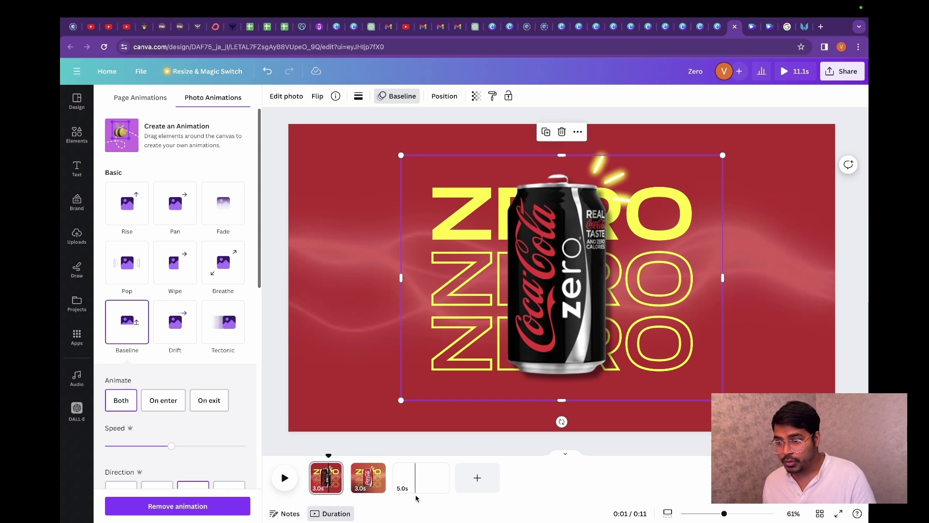
{"action": "left_click", "coordinate": [420, 475]}
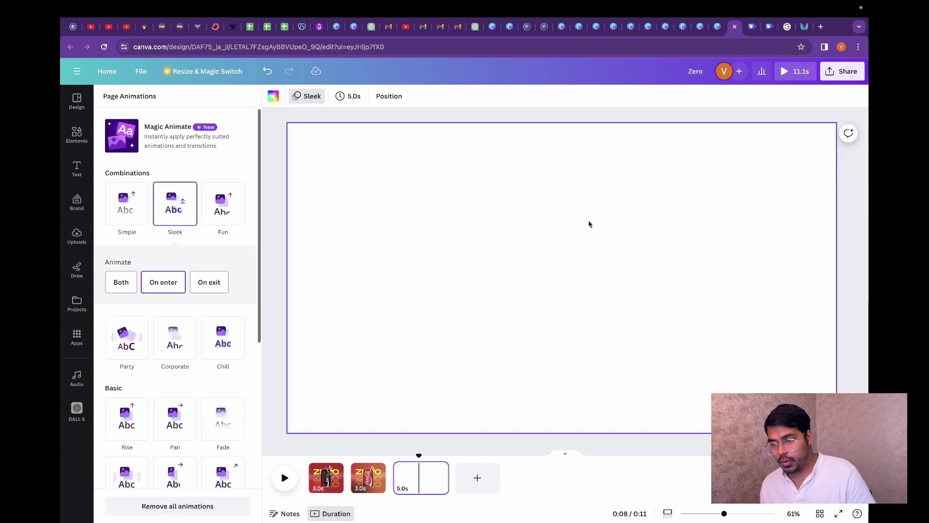
{"action": "left_click", "coordinate": [589, 224]}
Bring page 2's red Classic can onto page 3 and spread the cans side by side.
{"action": "left_click", "coordinate": [364, 478]}
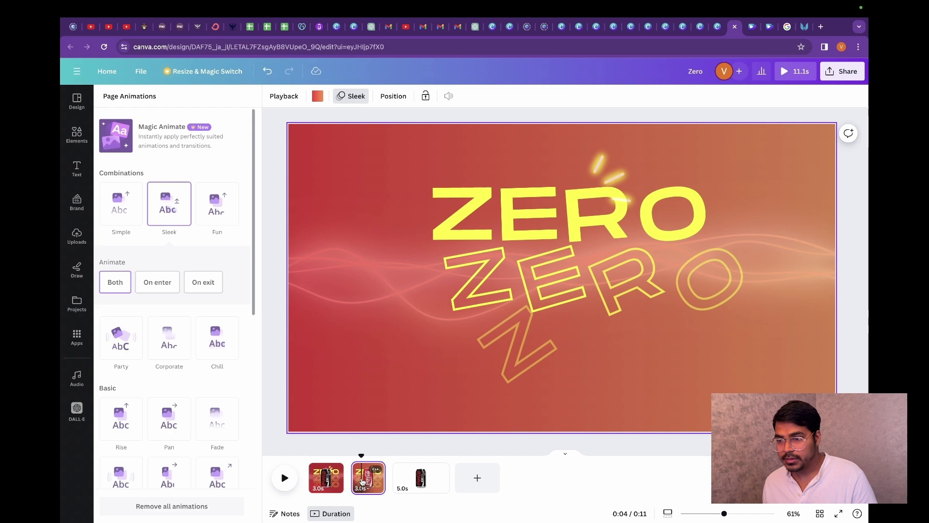
{"action": "left_click", "coordinate": [420, 477]}
{"action": "key", "text": "ctrl+z"}
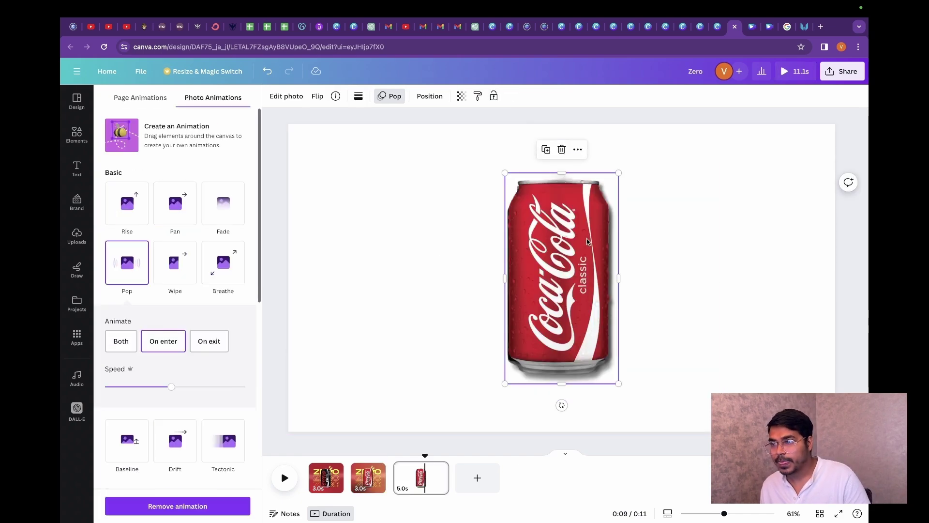
{"action": "left_click_drag", "start_coordinate": [587, 240], "coordinate": [469, 249]}
{"action": "left_click_drag", "start_coordinate": [576, 253], "coordinate": [403, 256]}
{"action": "left_click", "coordinate": [667, 241]}
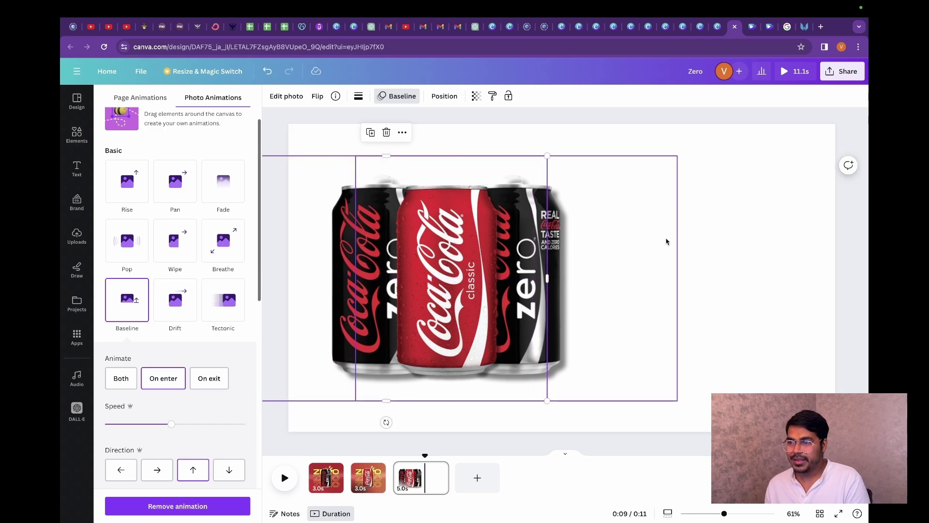
Add the round Coca-Cola logo from Uploads to the right of the cans.
{"action": "left_click", "coordinate": [765, 200]}
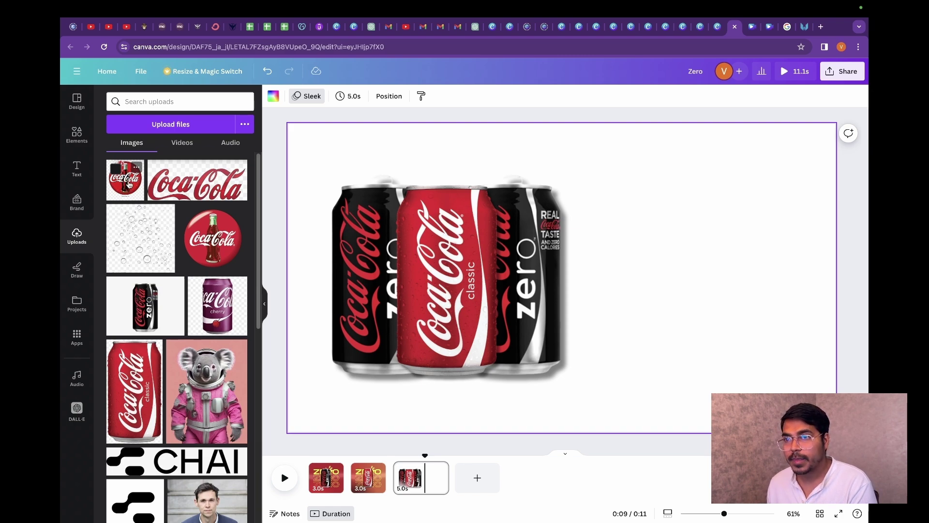
{"action": "left_click_drag", "start_coordinate": [130, 185], "coordinate": [716, 209]}
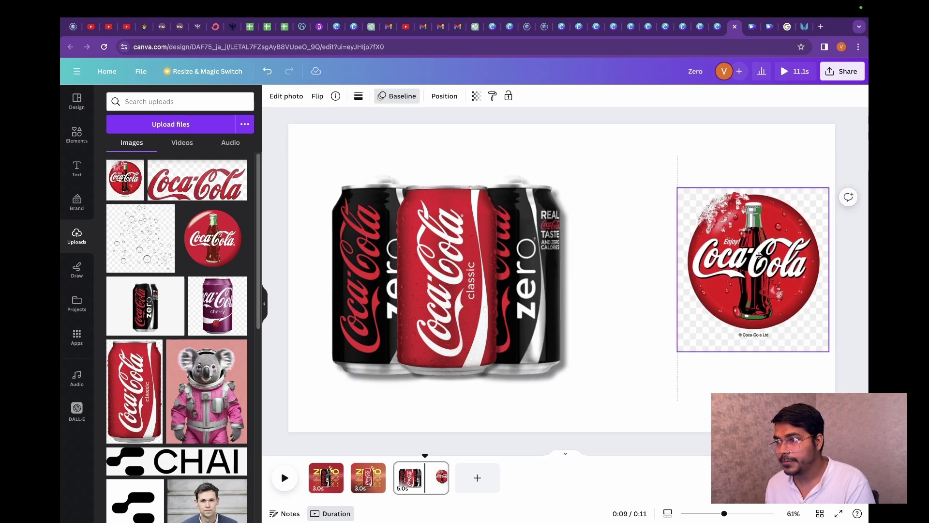
{"action": "left_click_drag", "start_coordinate": [758, 255], "coordinate": [715, 255]}
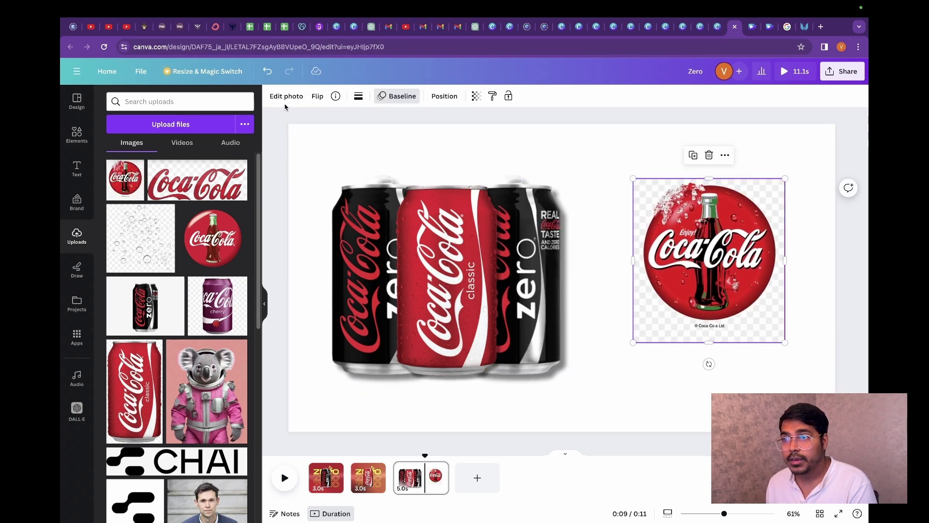
Remove the logo's background with BG Remover, shrink it and nudge it into place.
{"action": "left_click", "coordinate": [287, 95]}
{"action": "left_click", "coordinate": [127, 167]}
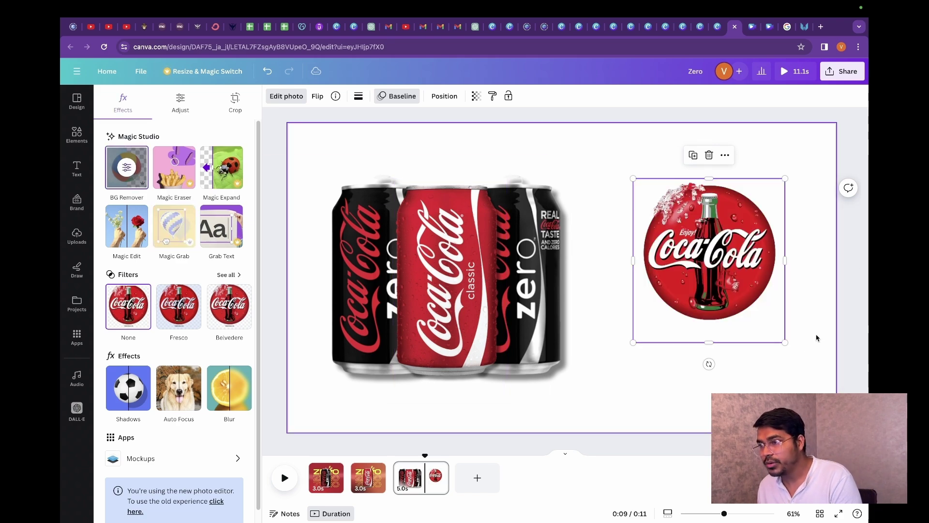
{"action": "left_click_drag", "start_coordinate": [783, 342], "coordinate": [749, 244]}
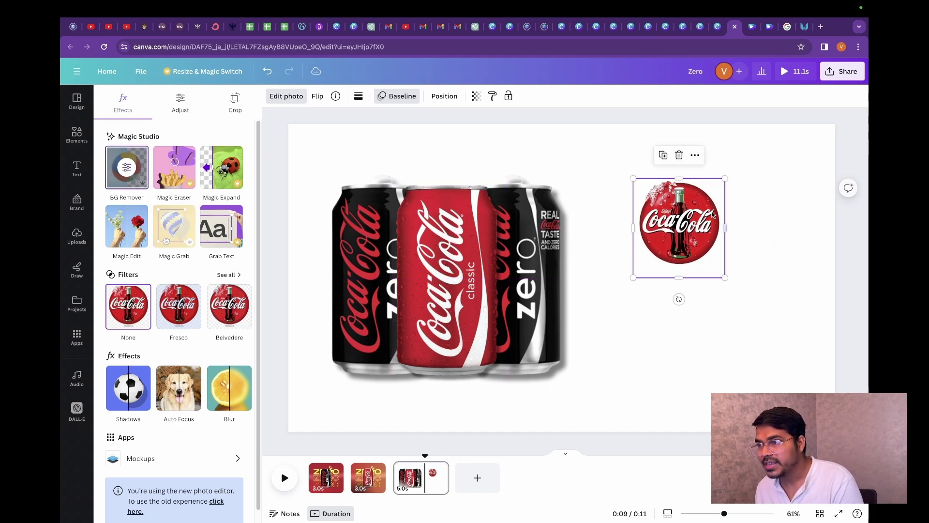
{"action": "left_click_drag", "start_coordinate": [682, 225], "coordinate": [703, 226]}
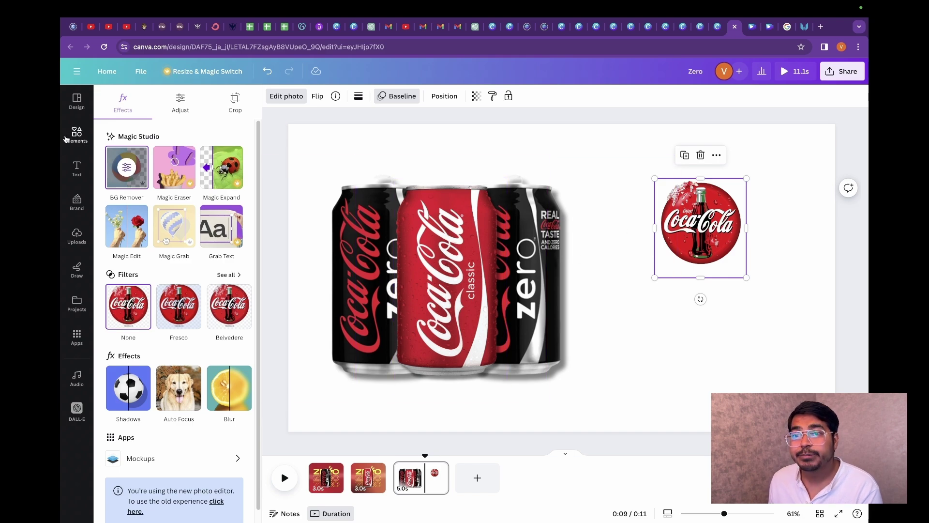
{"action": "left_click", "coordinate": [79, 175]}
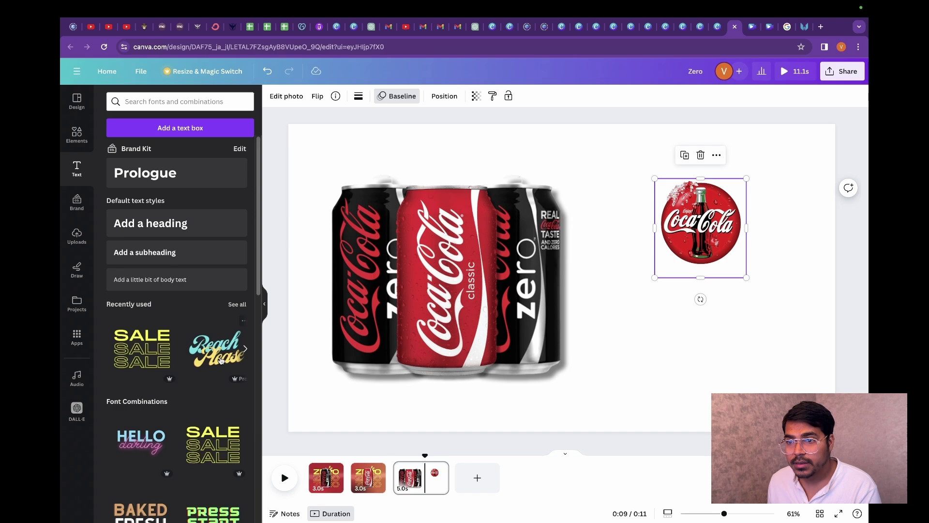
Add the Beach Please 'Taste Life' script text on the right and turn Life red.
{"action": "left_click", "coordinate": [220, 359]}
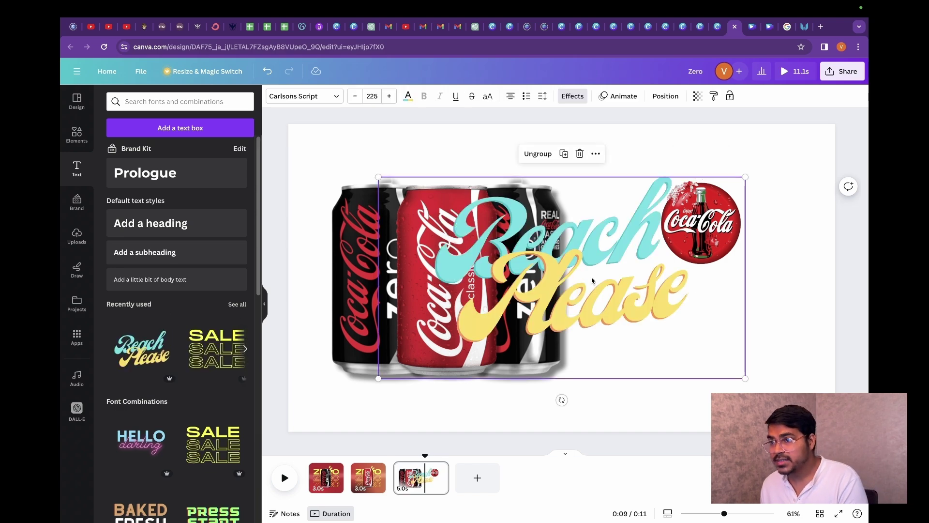
{"action": "left_click_drag", "start_coordinate": [597, 240], "coordinate": [729, 295]}
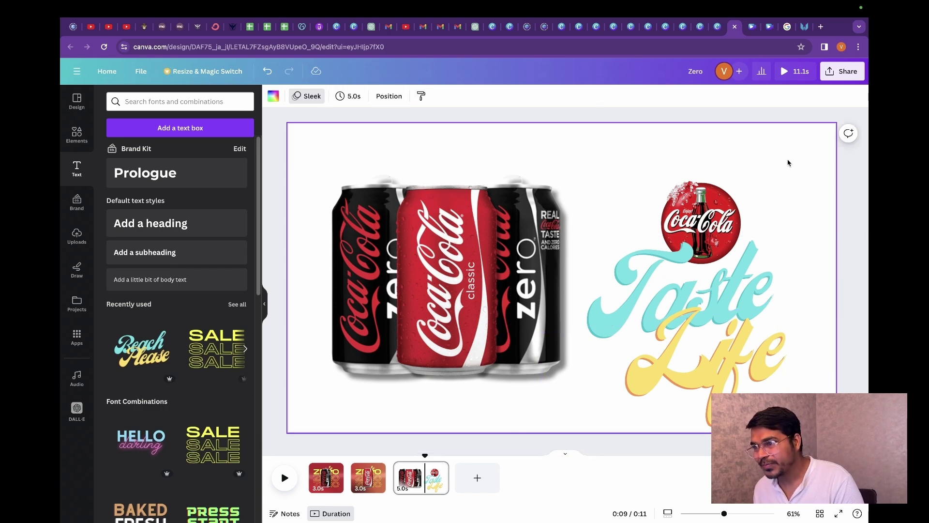
{"action": "left_click", "coordinate": [769, 312]}
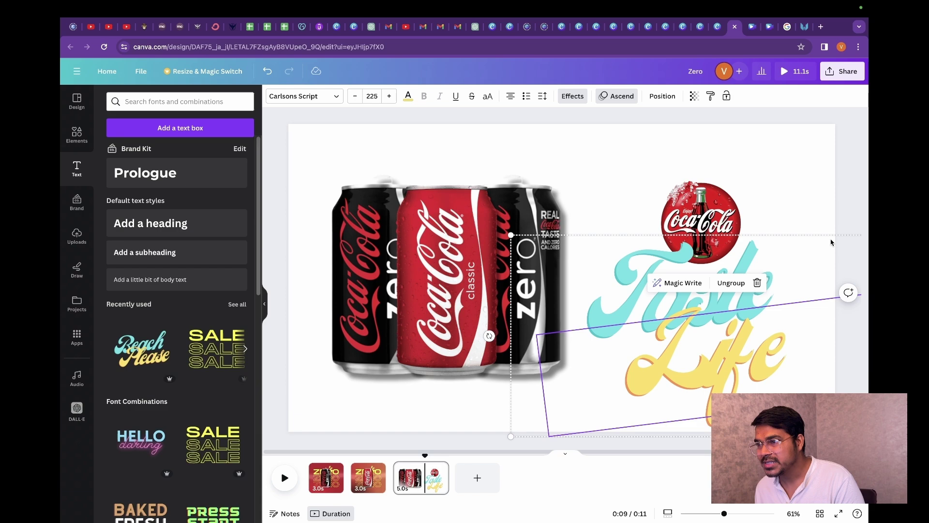
{"action": "left_click", "coordinate": [409, 101]}
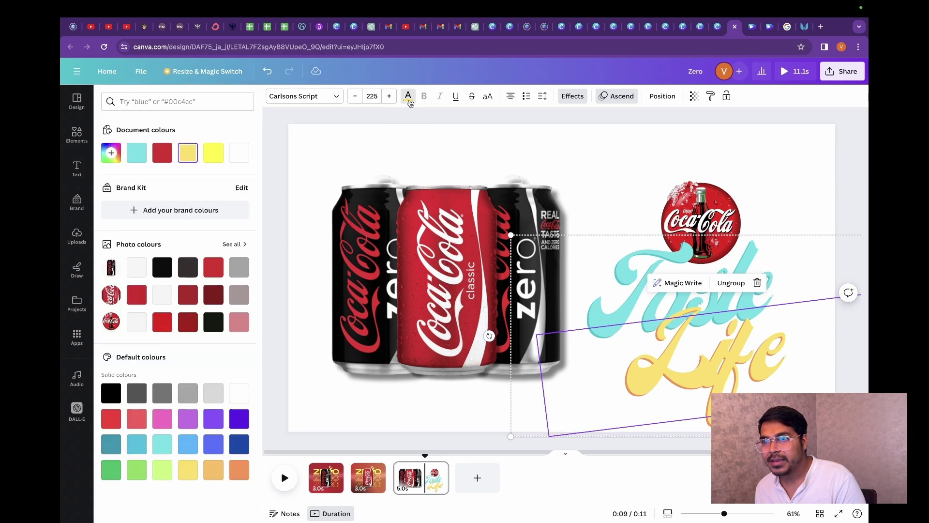
{"action": "left_click", "coordinate": [162, 154]}
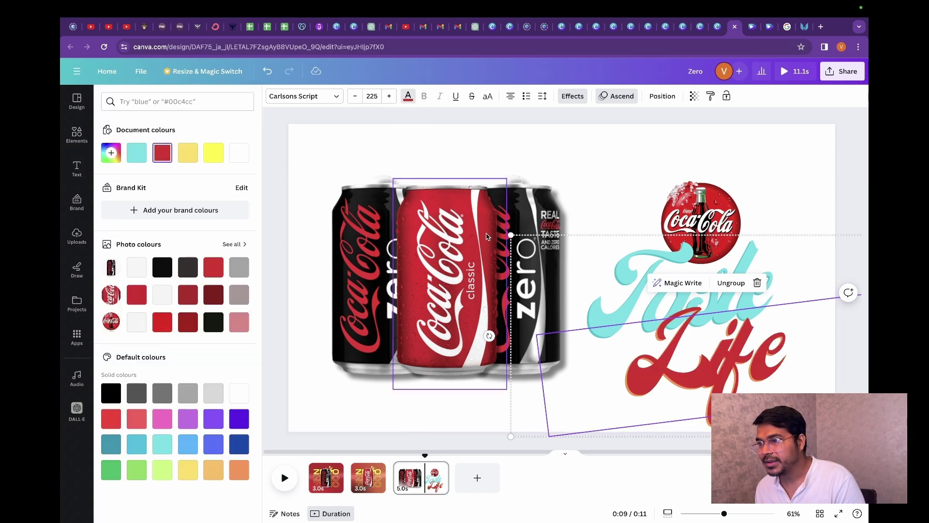
Recolour the word Taste, then shrink the headline and move it up-left beneath the logo.
{"action": "left_click", "coordinate": [641, 266]}
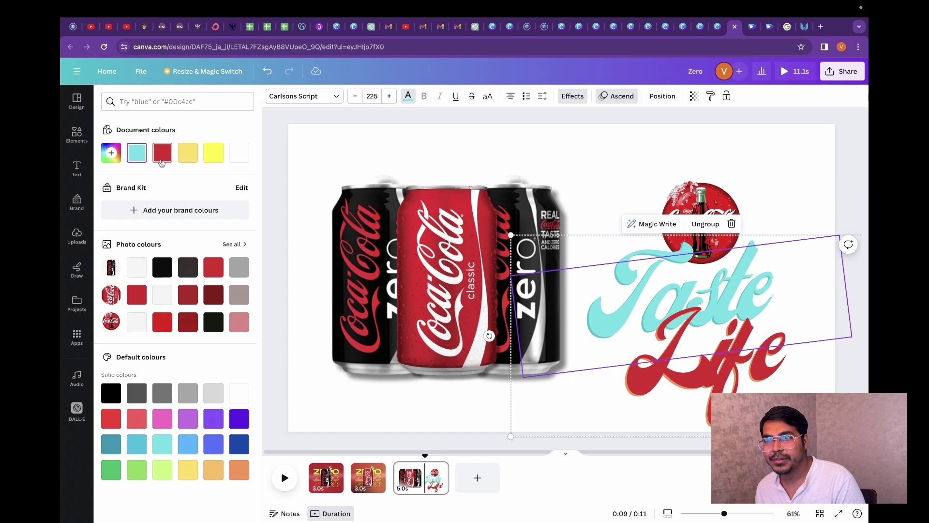
{"action": "left_click", "coordinate": [162, 154]}
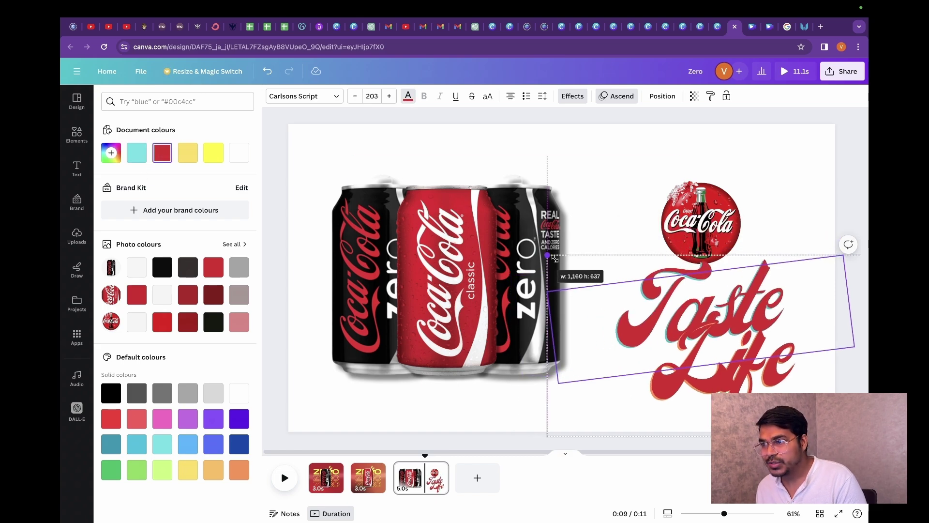
{"action": "left_click_drag", "start_coordinate": [554, 259], "coordinate": [607, 288]}
{"action": "left_click_drag", "start_coordinate": [738, 372], "coordinate": [694, 350]}
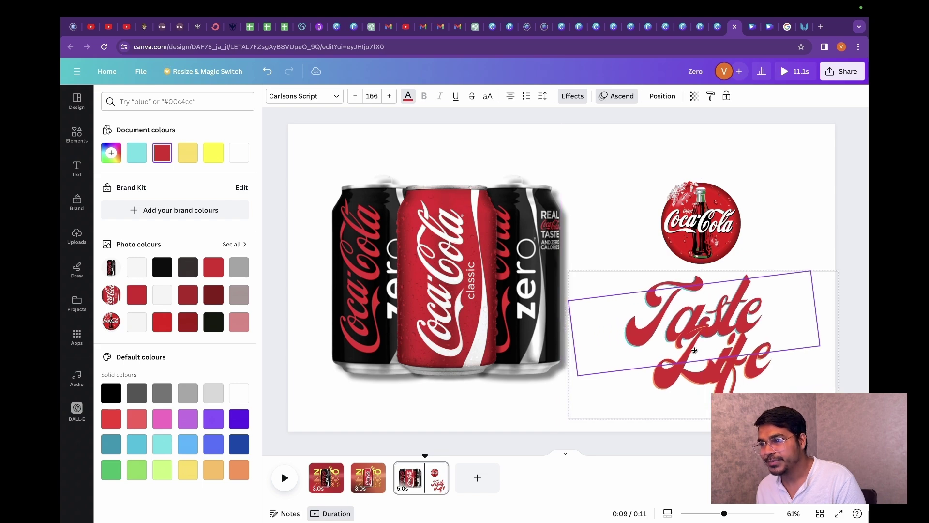
{"action": "key", "text": "Escape"}
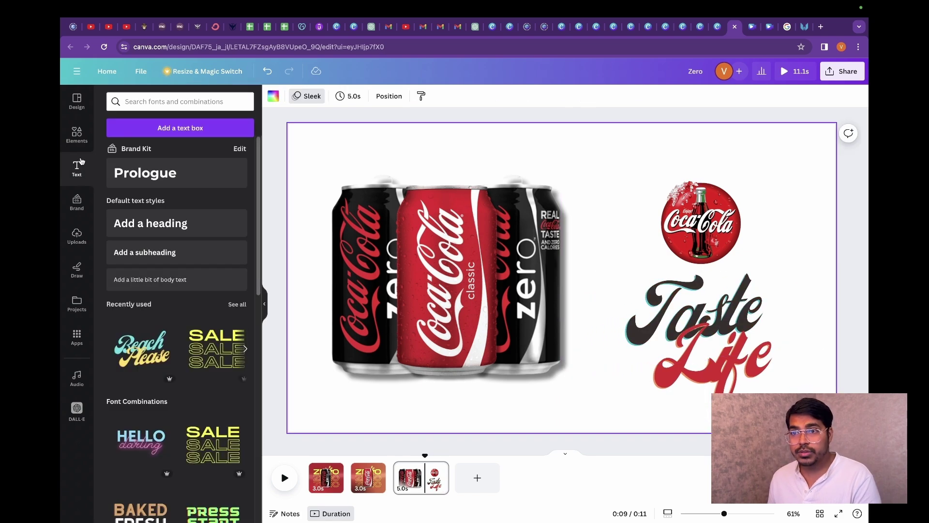
Search Elements for 'bubbles' and place a pearl bubble graphic beside the logo and title.
{"action": "left_click", "coordinate": [76, 131]}
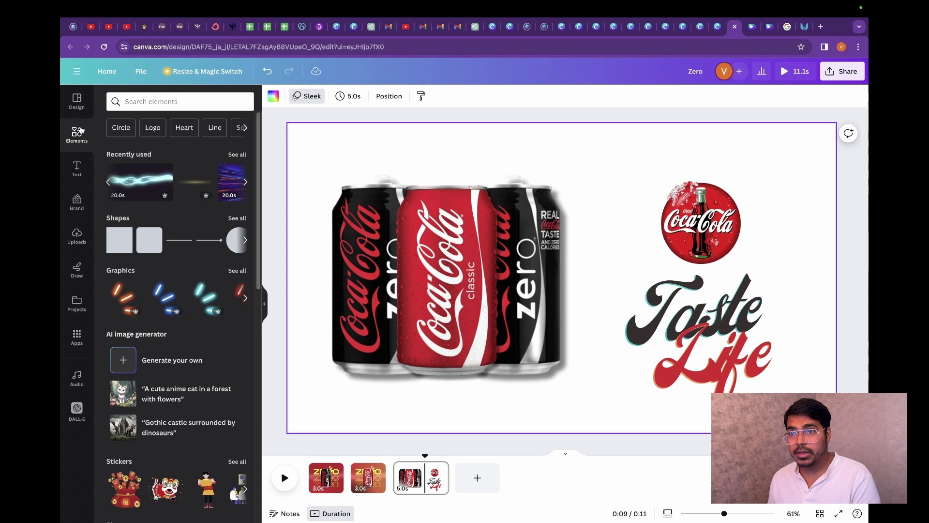
{"action": "left_click", "coordinate": [169, 101]}
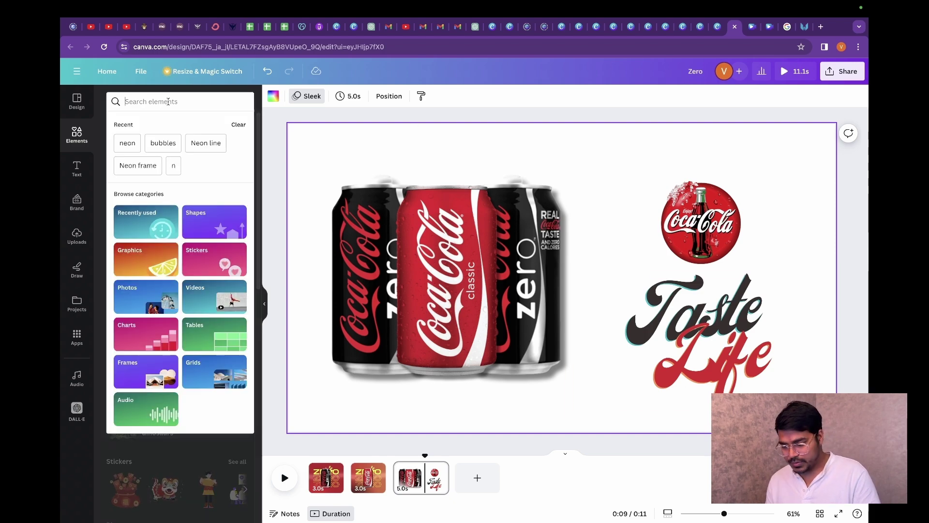
{"action": "type", "text": "bu"}
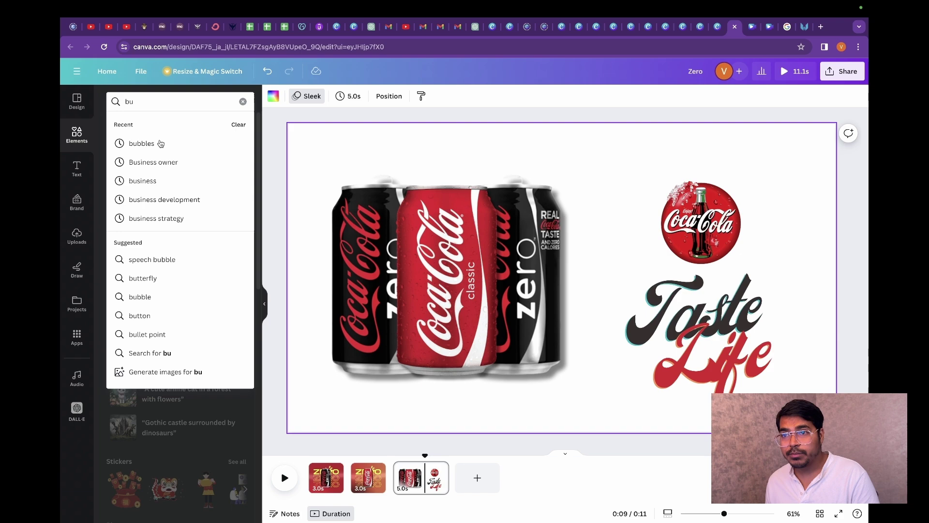
{"action": "left_click", "coordinate": [148, 143]}
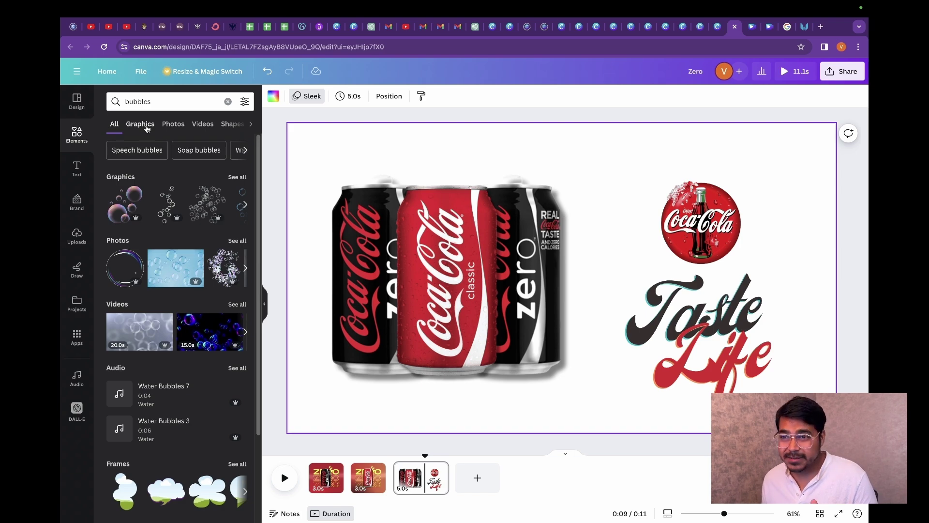
{"action": "left_click", "coordinate": [146, 128]}
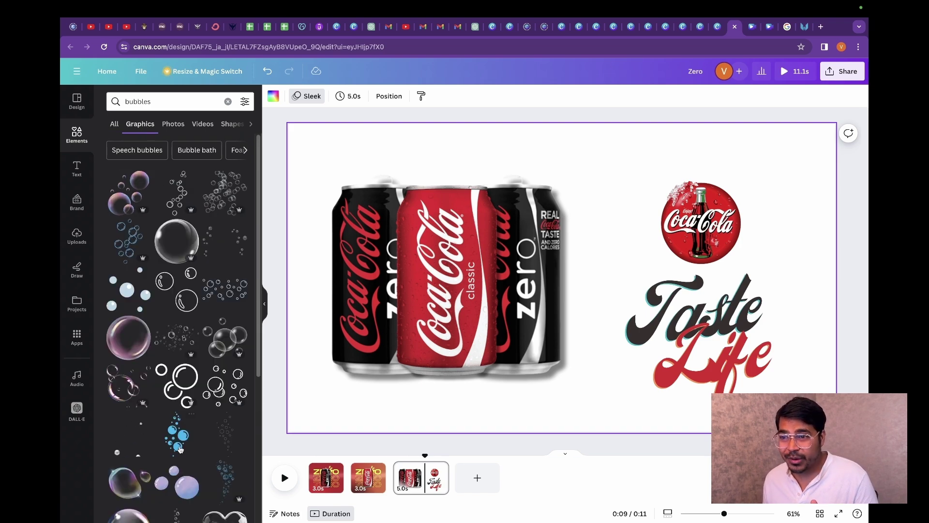
{"action": "scroll", "coordinate": [189, 359], "scroll_direction": "down", "scroll_amount": 5}
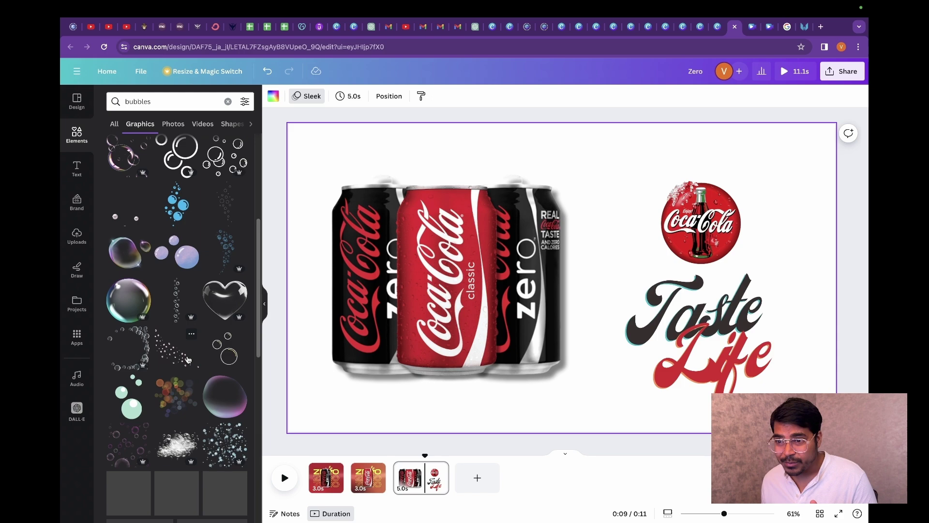
{"action": "left_click", "coordinate": [128, 204]}
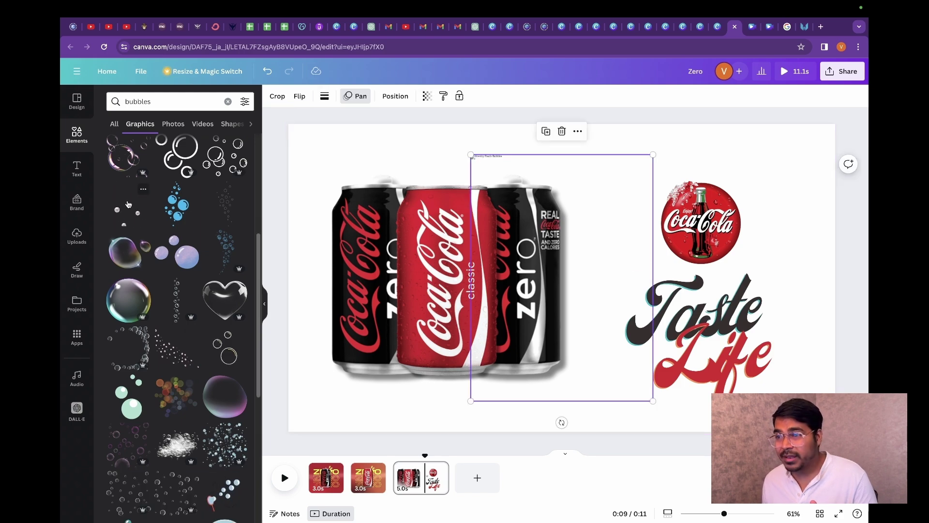
{"action": "left_click_drag", "start_coordinate": [616, 273], "coordinate": [739, 279]}
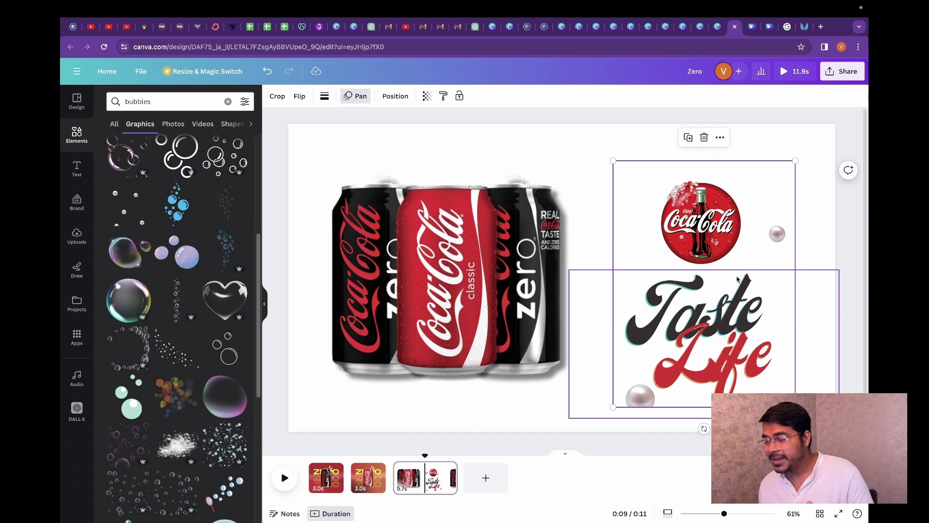
Shrink the Taste Life text group from size 166 to 139.
{"action": "left_click", "coordinate": [563, 144]}
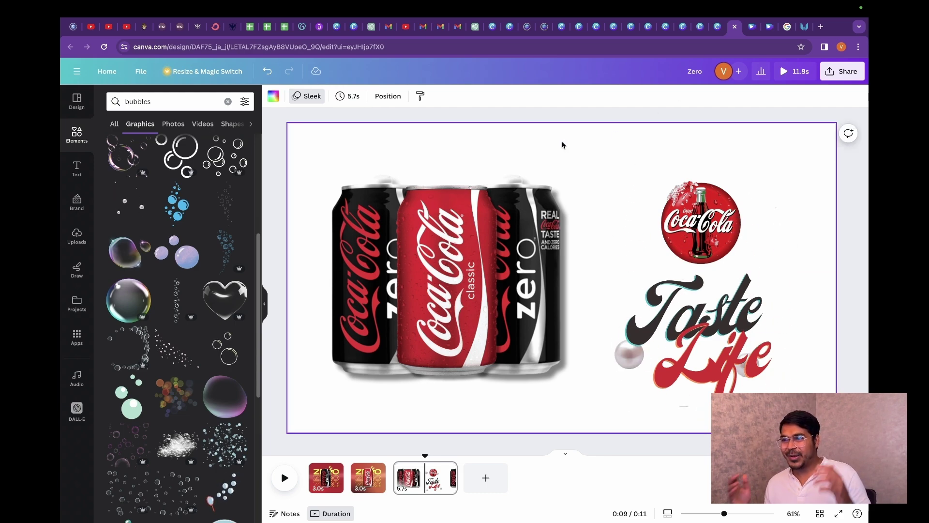
{"action": "left_click", "coordinate": [734, 342]}
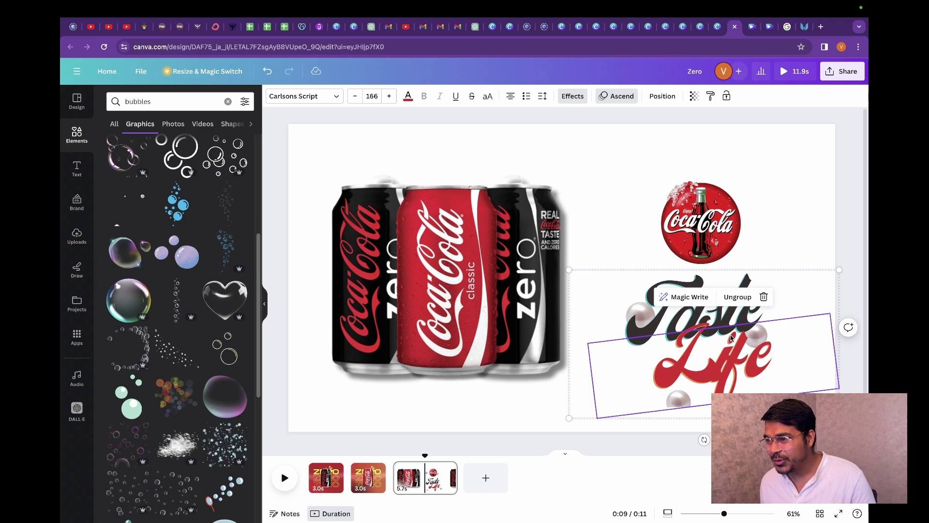
{"action": "left_click_drag", "start_coordinate": [839, 417], "coordinate": [795, 393]}
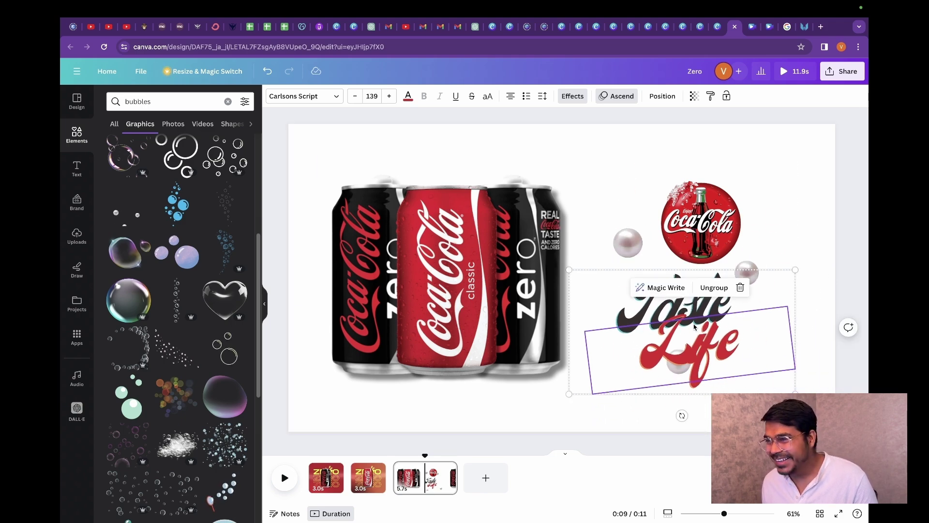
{"action": "left_click", "coordinate": [616, 96]}
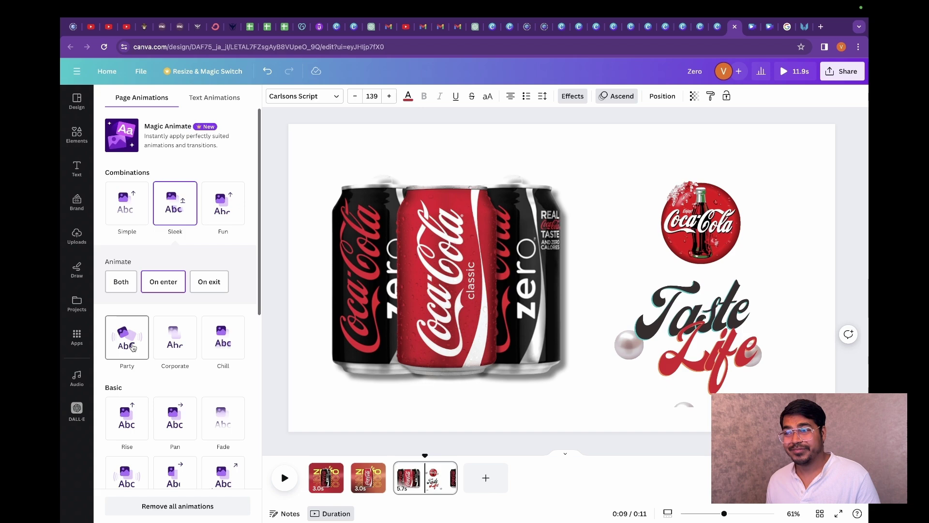
Apply the Party page animation to the three-can page and review each of the three pages.
{"action": "left_click", "coordinate": [134, 347]}
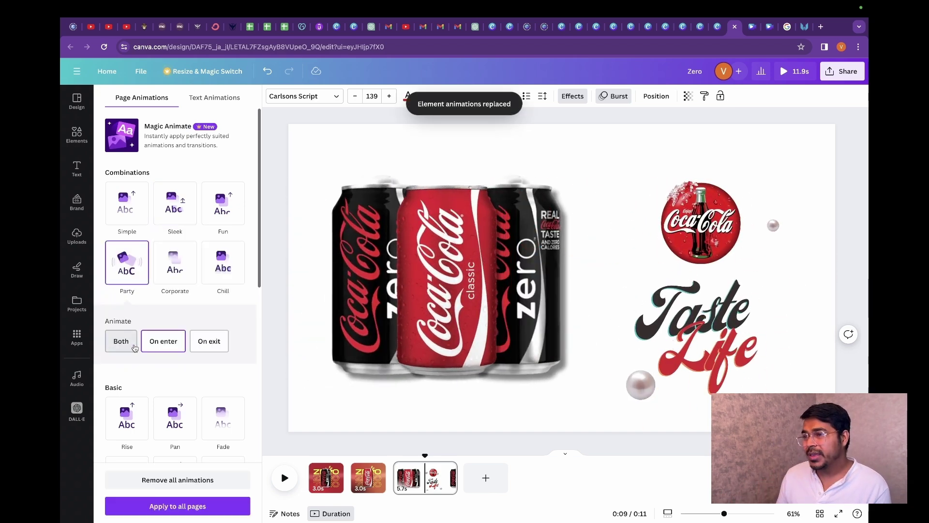
{"action": "left_click", "coordinate": [334, 481]}
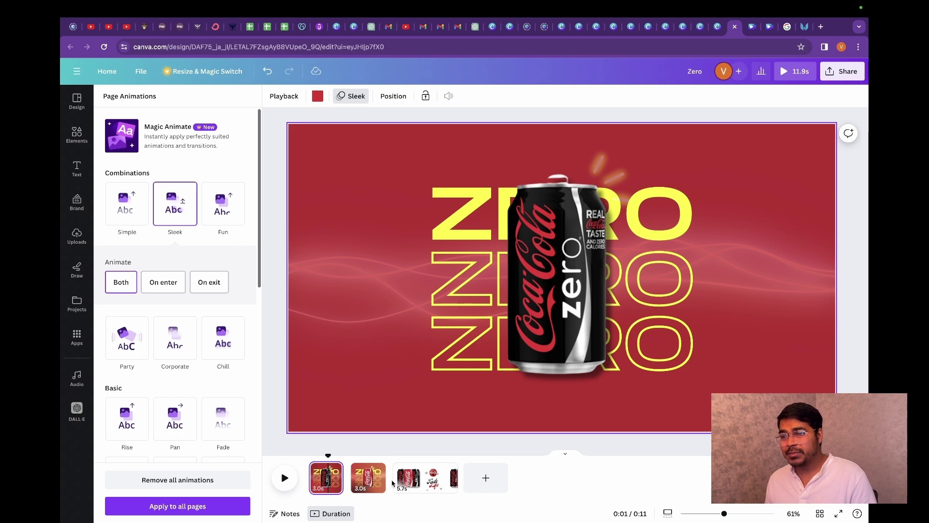
{"action": "left_click", "coordinate": [373, 481]}
{"action": "left_click", "coordinate": [417, 473]}
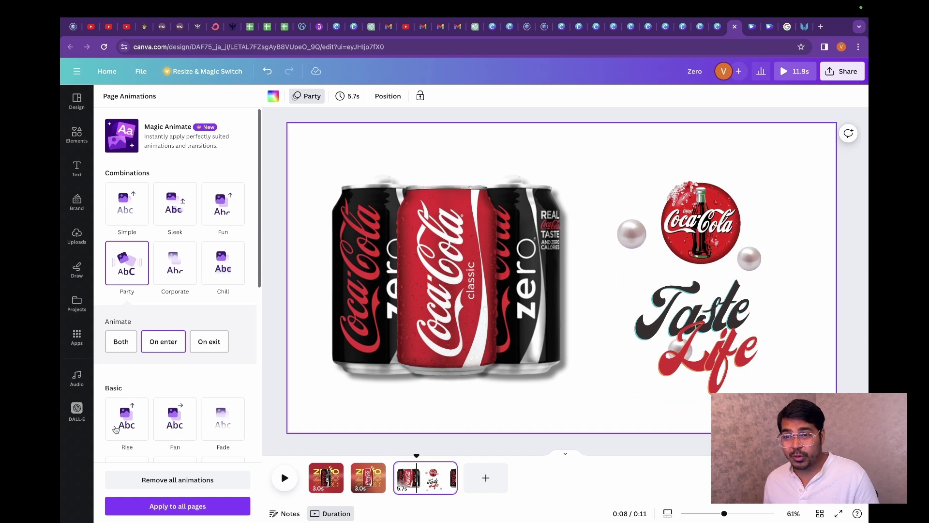
{"action": "left_click", "coordinate": [77, 378]}
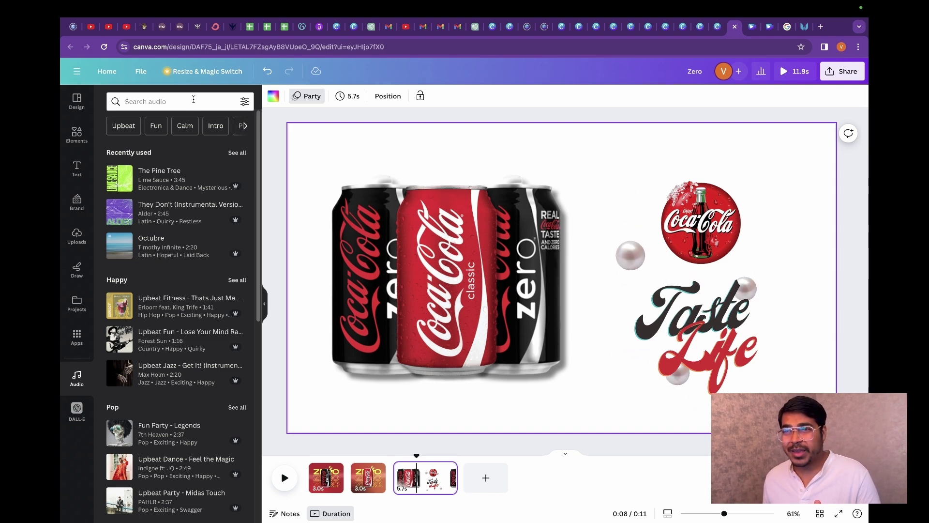
Search audio for 'fun', preview 'Baby Got Me Salty' and drop it onto the timeline.
{"action": "left_click", "coordinate": [197, 100]}
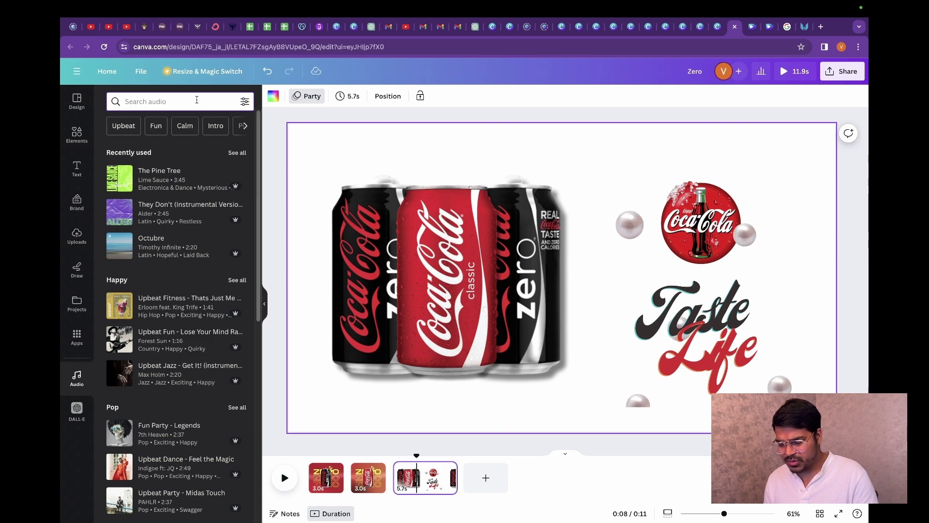
{"action": "type", "text": "fun"}
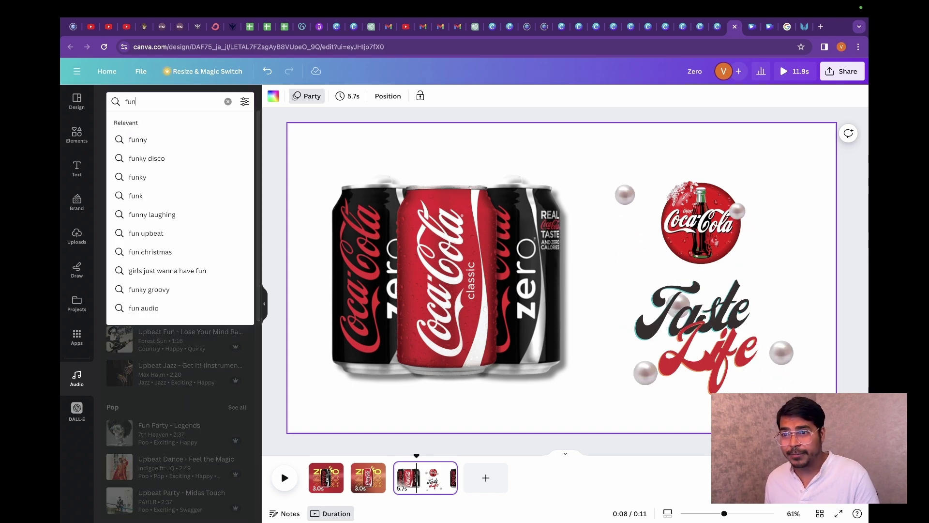
{"action": "key", "text": "Return"}
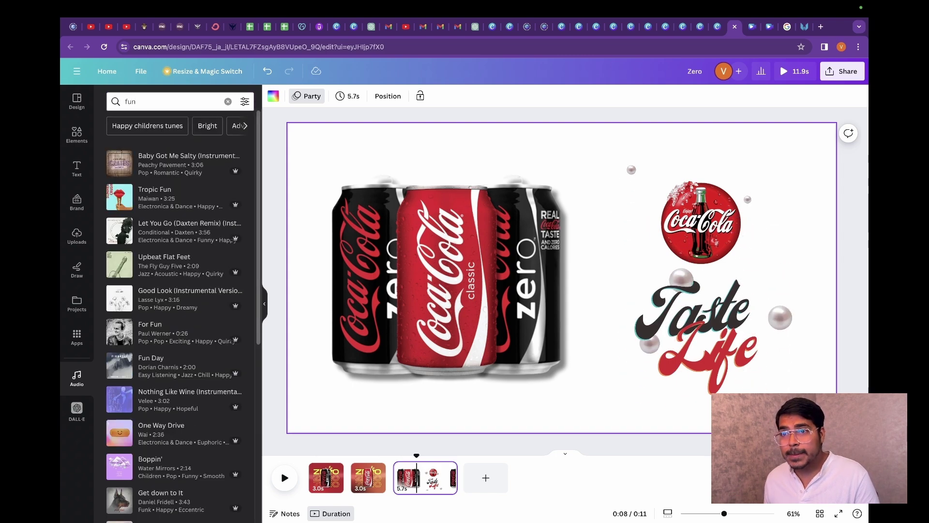
{"action": "left_click", "coordinate": [119, 162]}
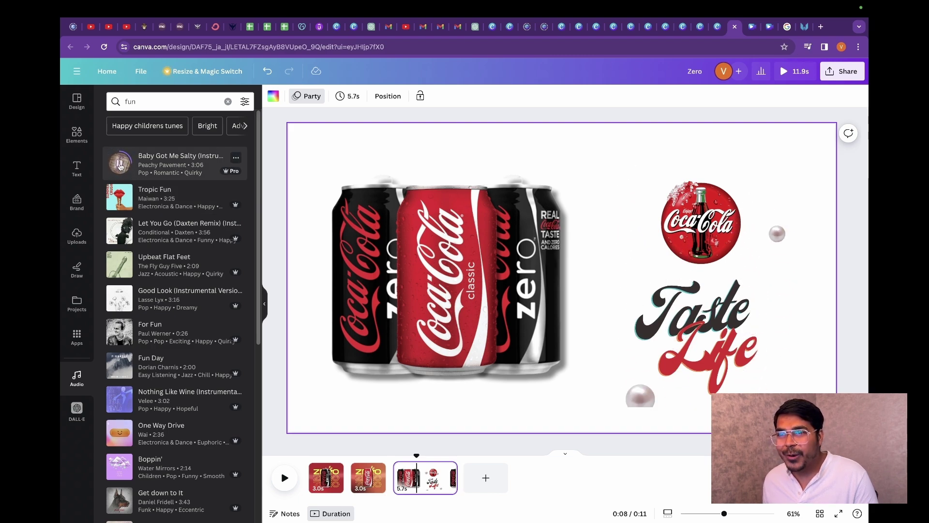
{"action": "left_click", "coordinate": [122, 163]}
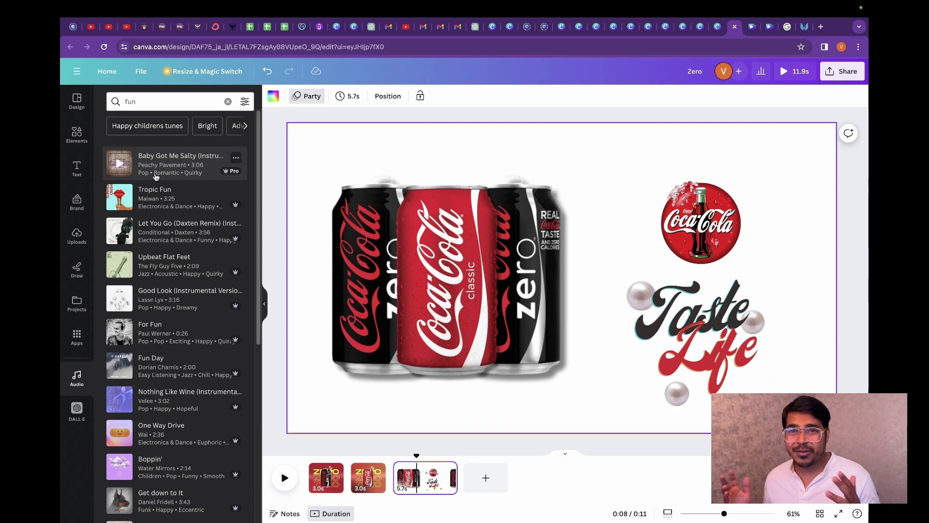
{"action": "left_click_drag", "start_coordinate": [157, 158], "coordinate": [309, 487]}
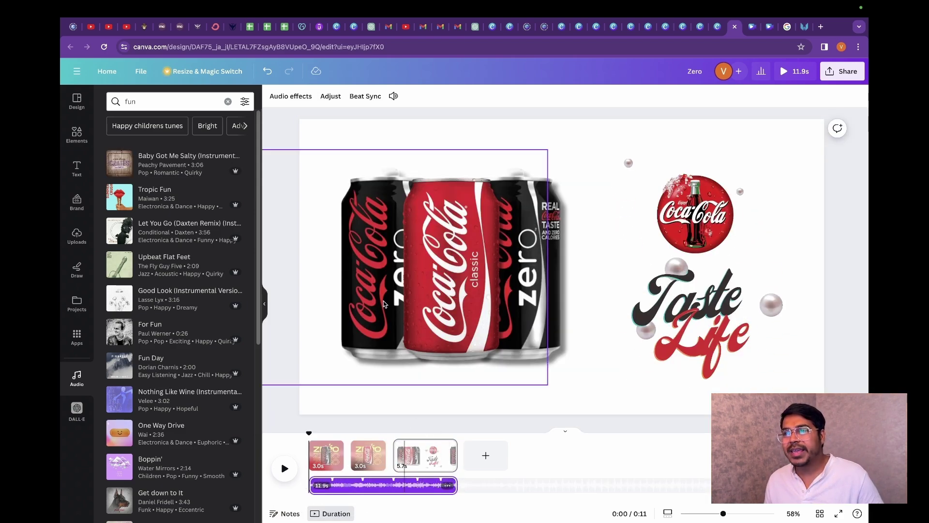
Beat-sync the pages to the music, then trim page 3 to 5.0 seconds.
{"action": "left_click", "coordinate": [363, 101]}
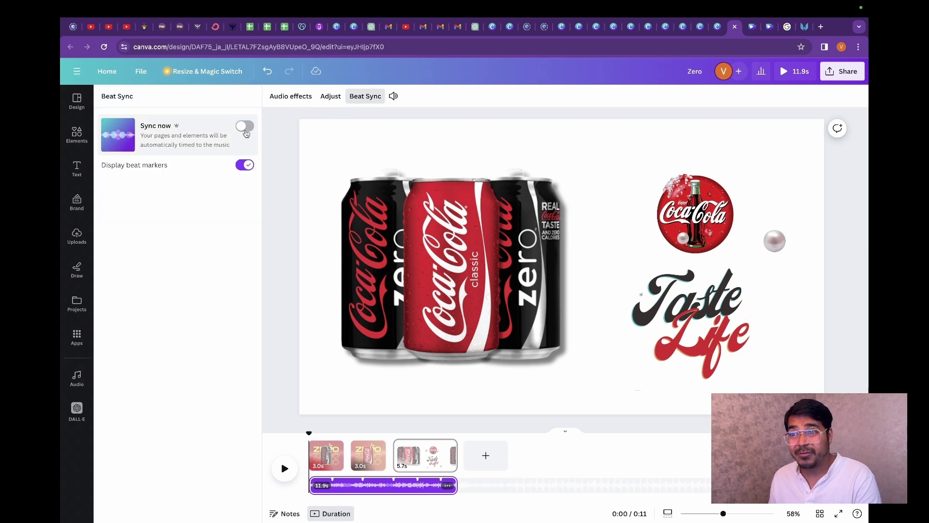
{"action": "left_click", "coordinate": [245, 126]}
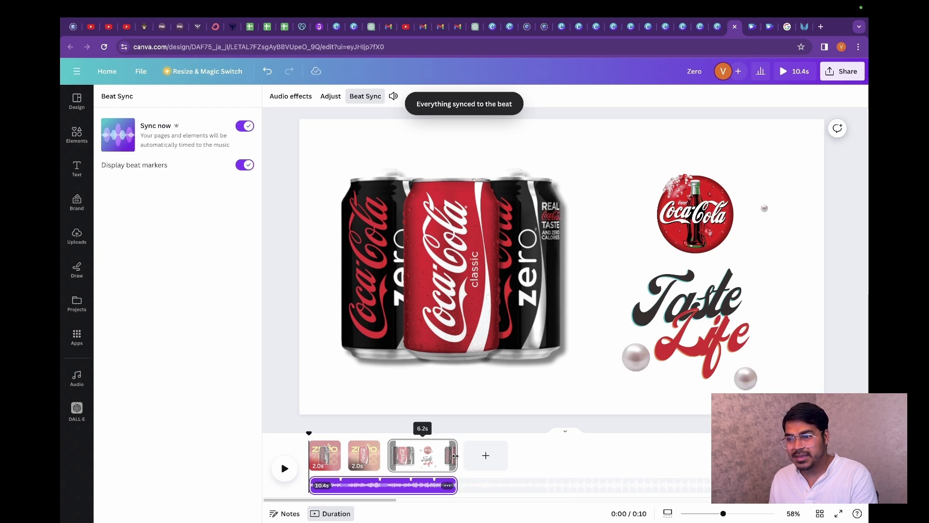
{"action": "left_click_drag", "start_coordinate": [456, 460], "coordinate": [440, 458]}
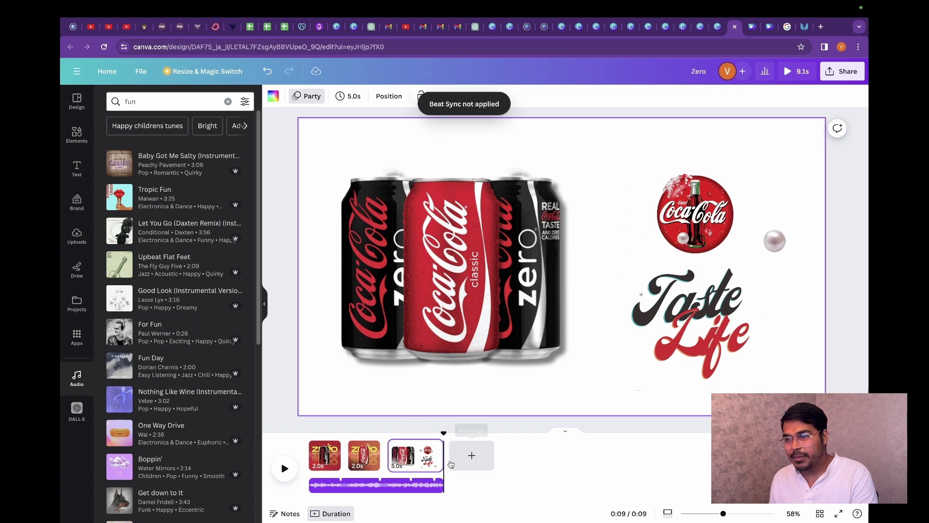